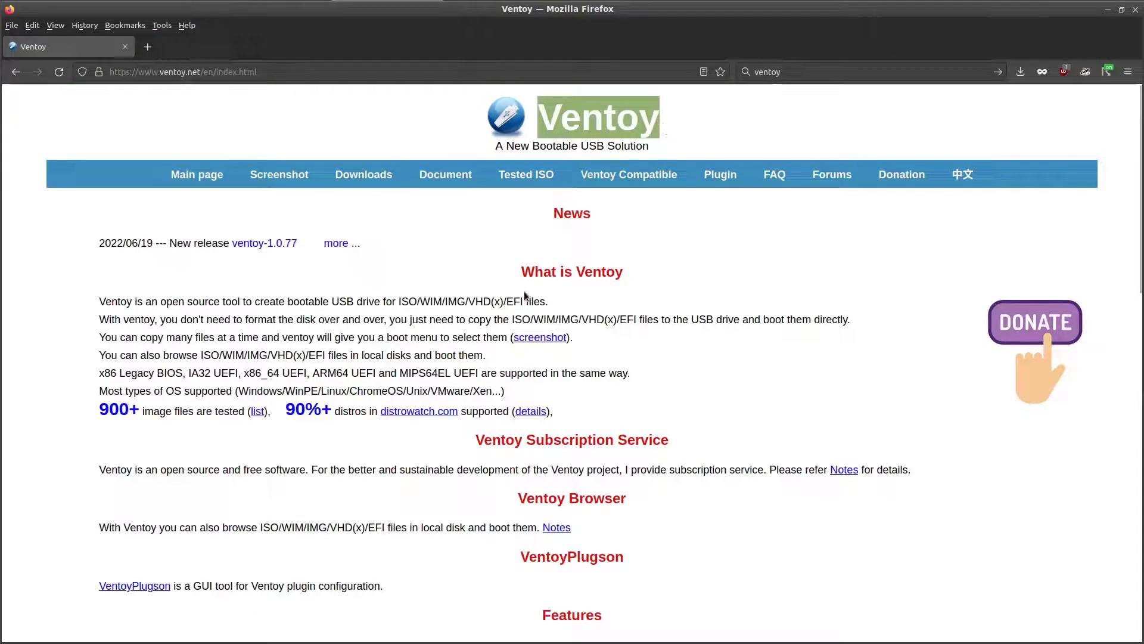
Highlight and deselect passages of the 'What is Ventoy' overview on the Ventoy home page
{"action": "triple_click", "coordinate": [516, 271]}
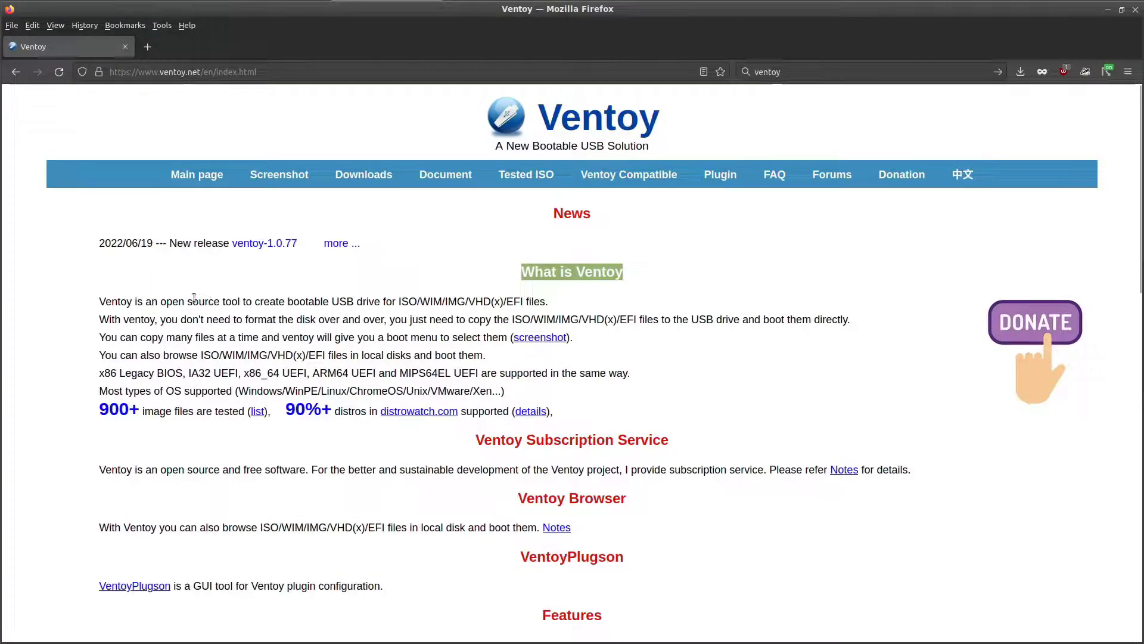
{"action": "left_click_drag", "start_coordinate": [191, 302], "coordinate": [396, 303]}
{"action": "left_click", "coordinate": [427, 293]}
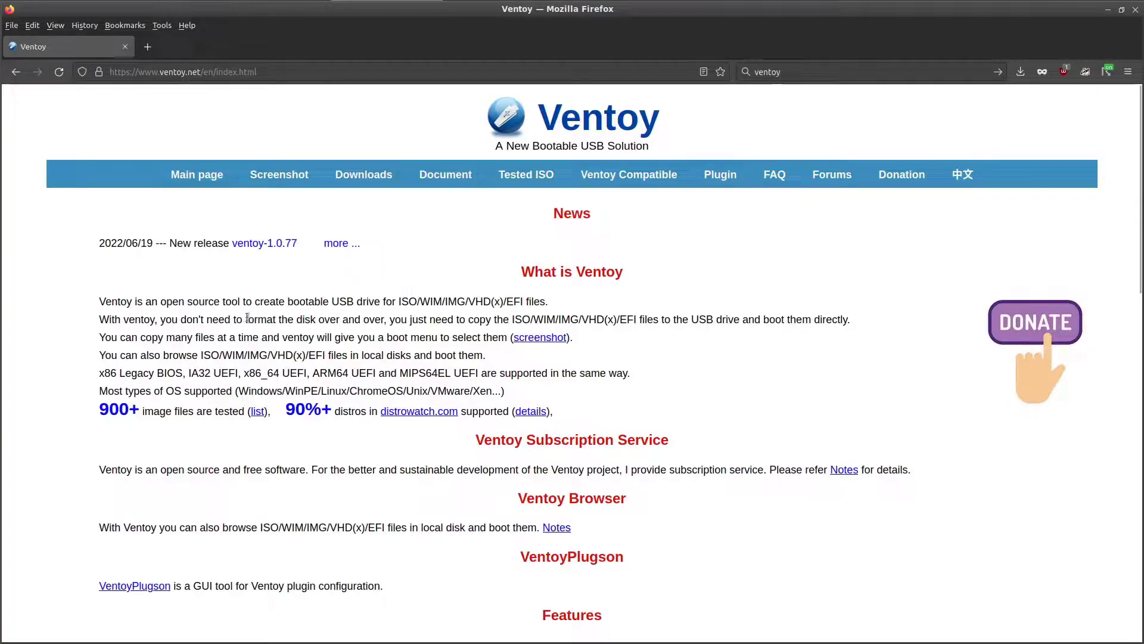
{"action": "left_click_drag", "start_coordinate": [284, 320], "coordinate": [579, 323]}
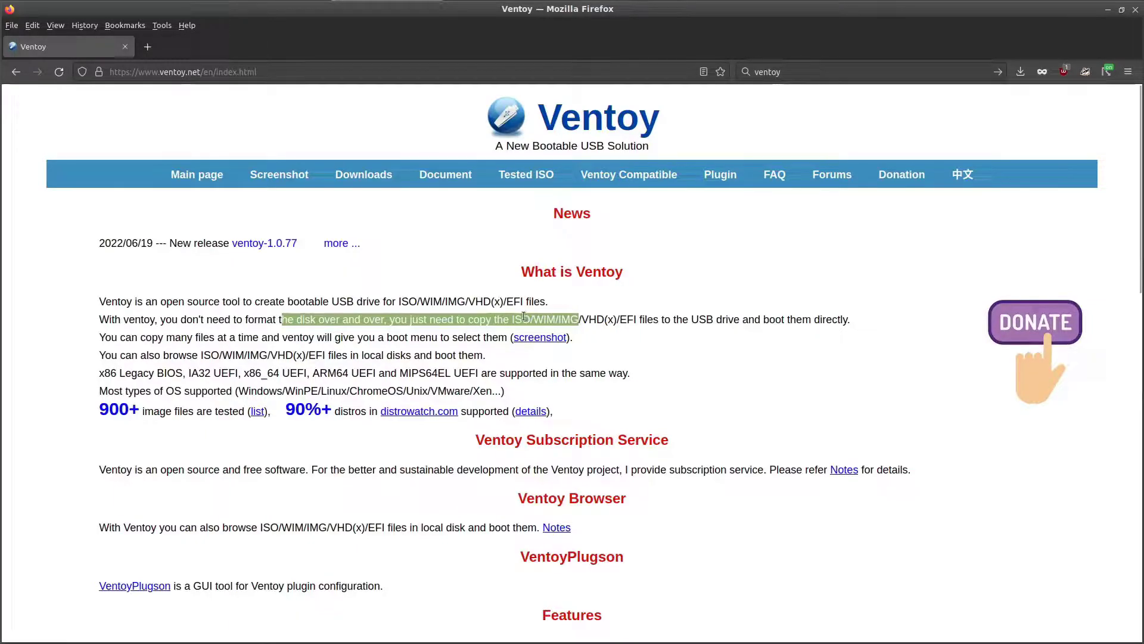
{"action": "left_click", "coordinate": [517, 319]}
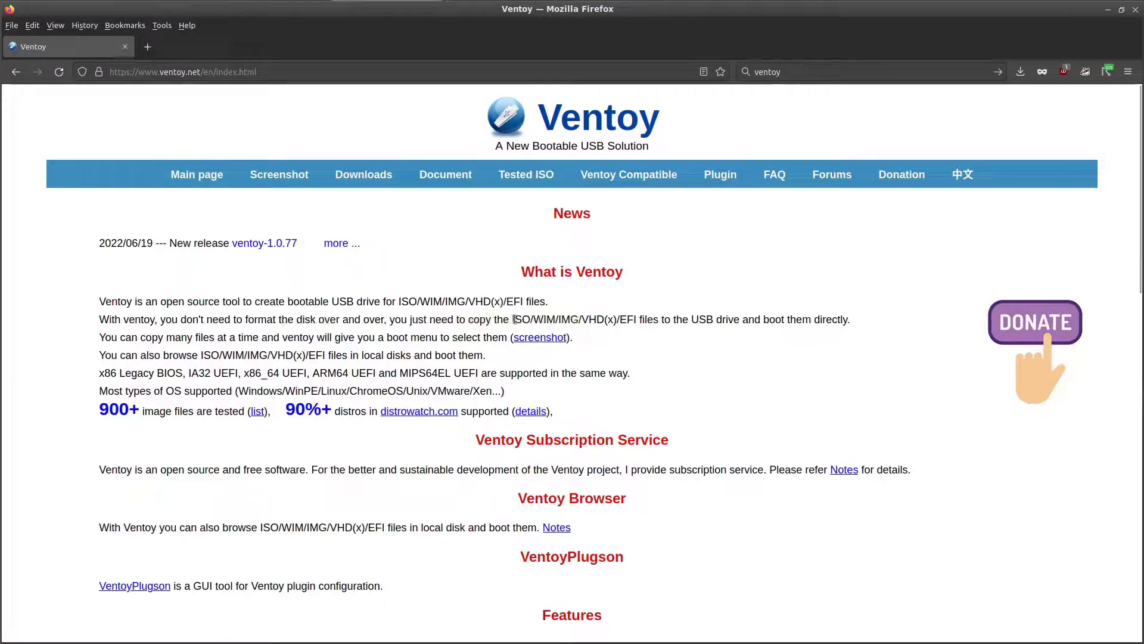
{"action": "left_click_drag", "start_coordinate": [480, 318], "coordinate": [383, 316]}
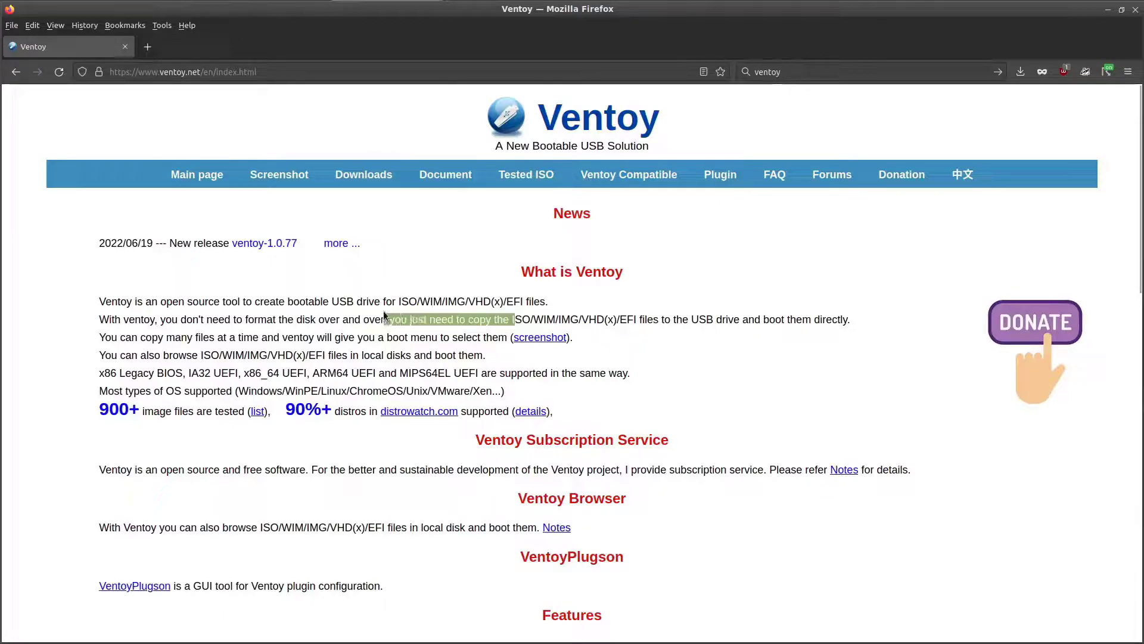
{"action": "left_click", "coordinate": [409, 263]}
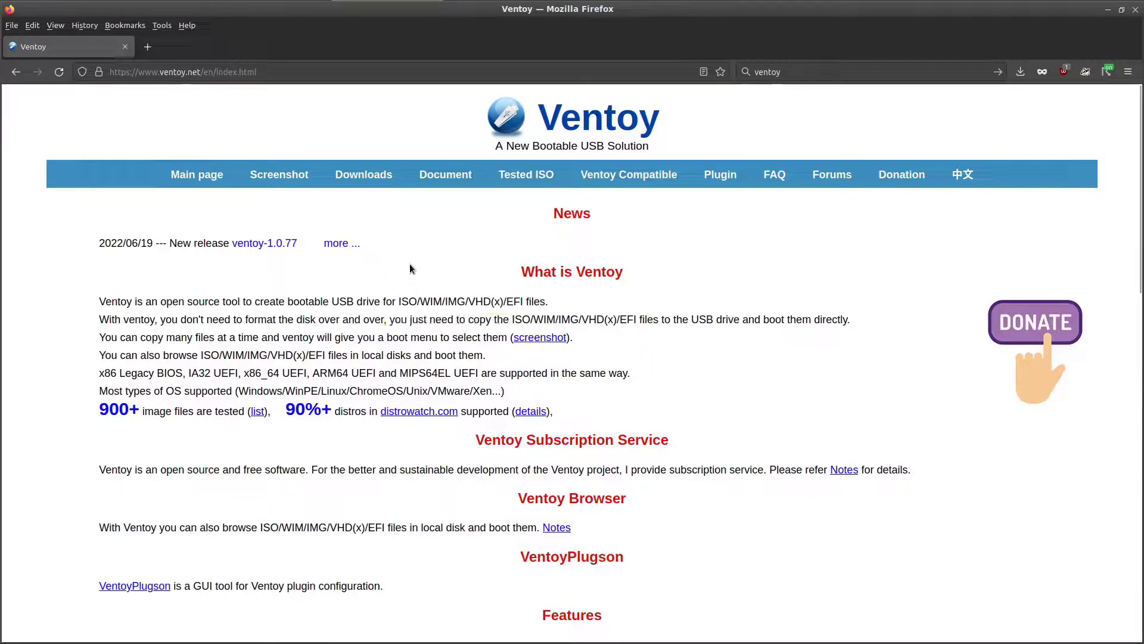
From the Ventoy downloads page, open the GitHub releases and download ventoy-1.0.77-linux.tar.gz
{"action": "left_click", "coordinate": [359, 177]}
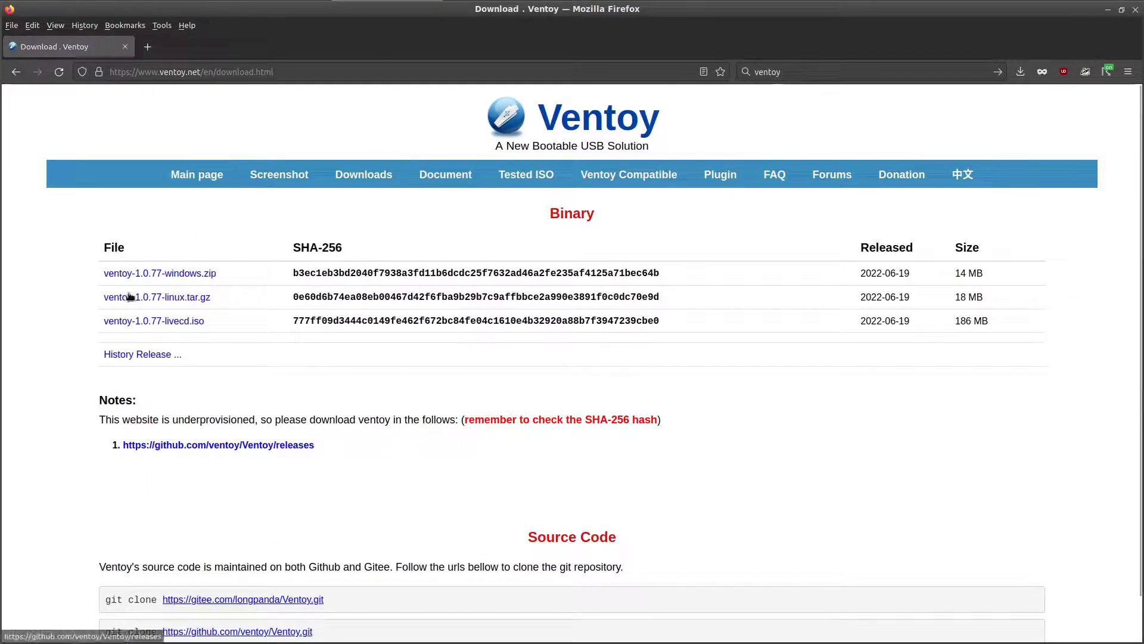
{"action": "left_click", "coordinate": [177, 298]}
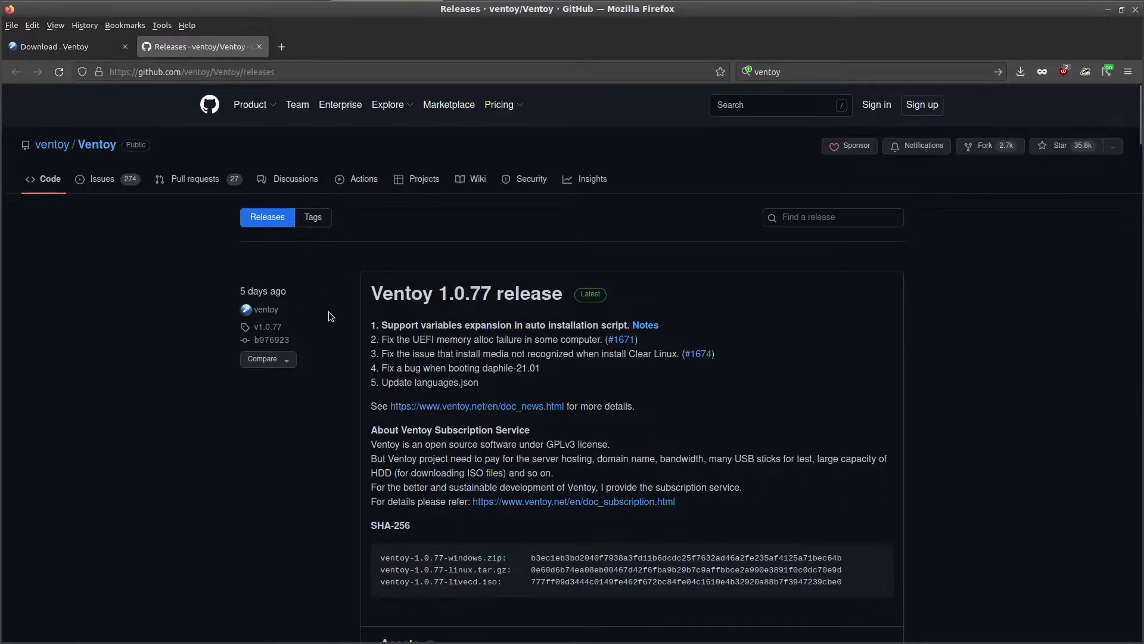
{"action": "scroll", "coordinate": [326, 312], "scroll_direction": "down", "scroll_amount": 5}
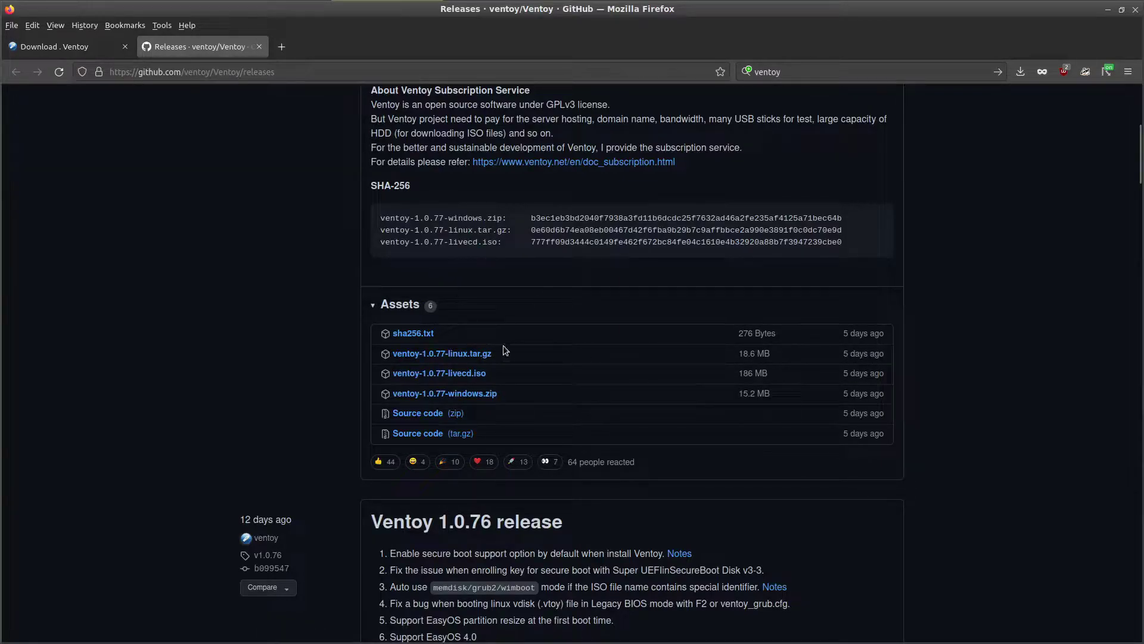
{"action": "left_click", "coordinate": [461, 356]}
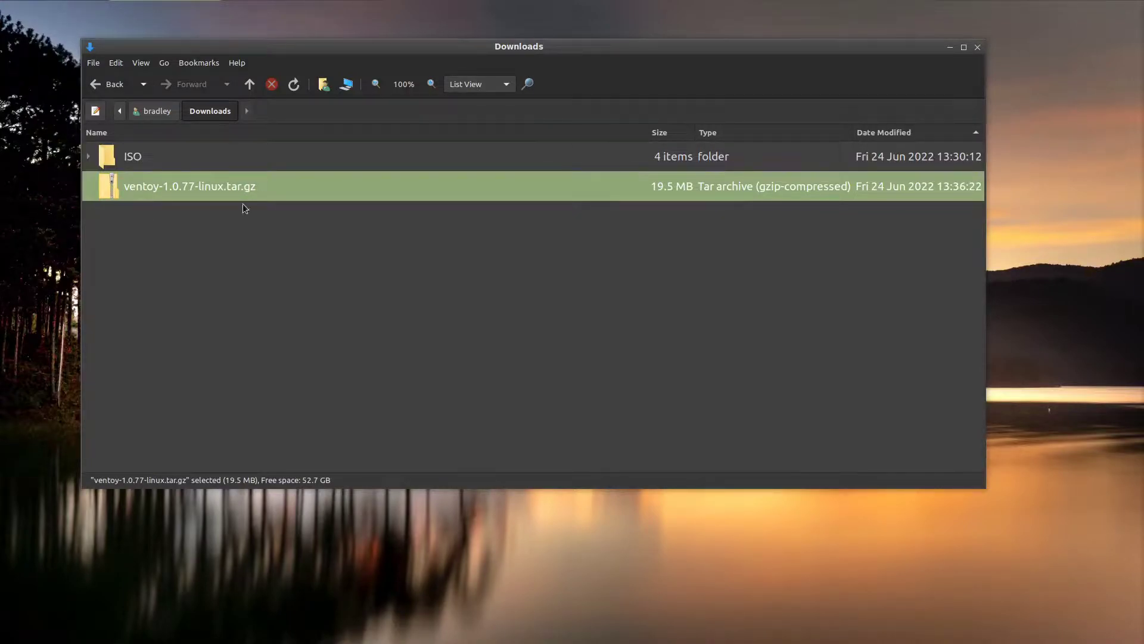
Extract ventoy-1.0.77-linux.tar.gz into Downloads with the archive manager
{"action": "double_click", "coordinate": [249, 188]}
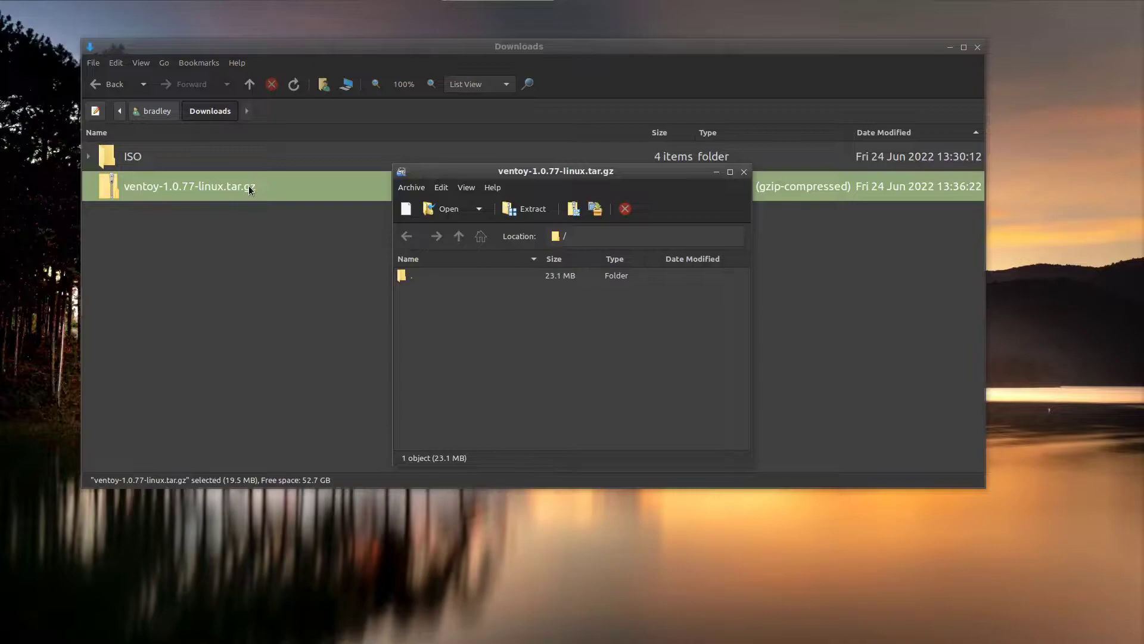
{"action": "left_click", "coordinate": [528, 209]}
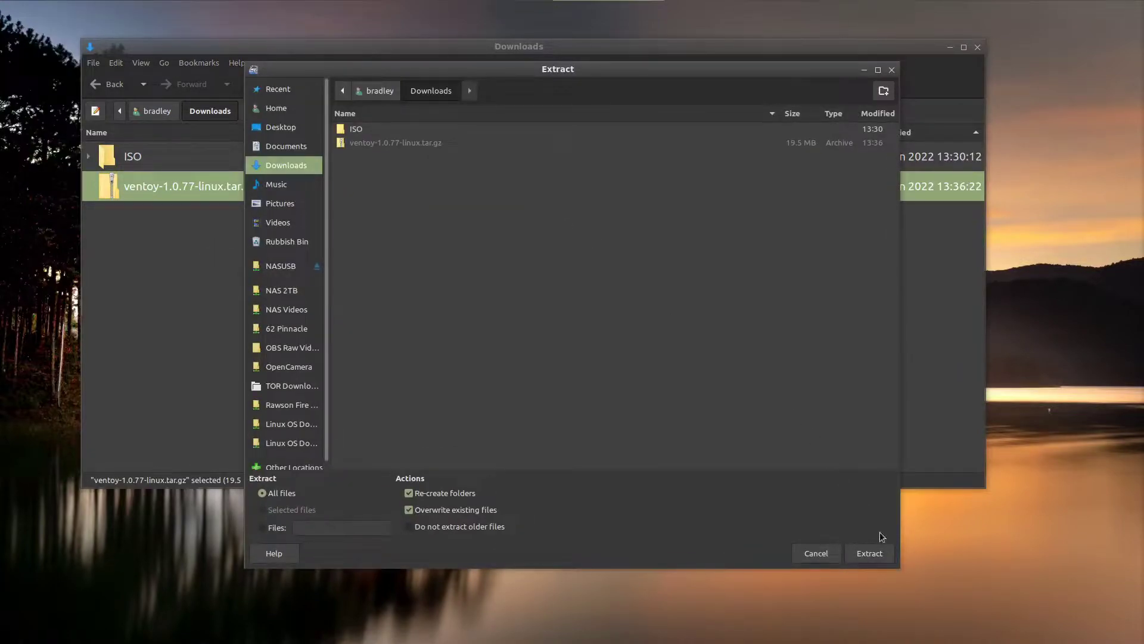
{"action": "left_click", "coordinate": [882, 553]}
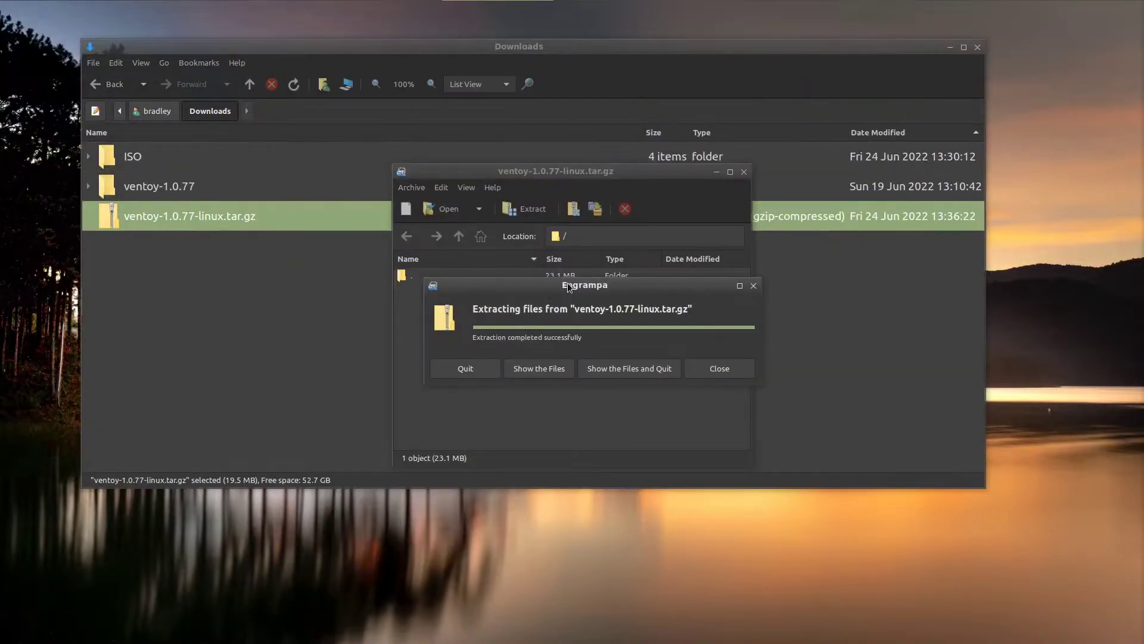
{"action": "left_click", "coordinate": [467, 368]}
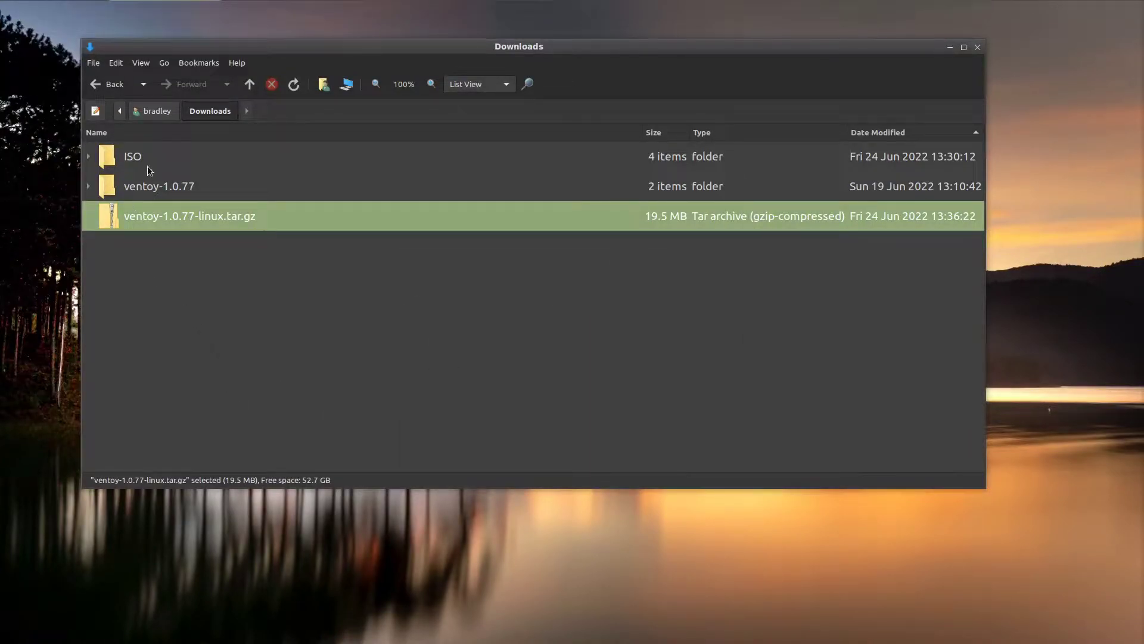
Delete the ventoy-1.0.77-linux.tar.gz archive from Downloads
{"action": "left_click", "coordinate": [138, 188]}
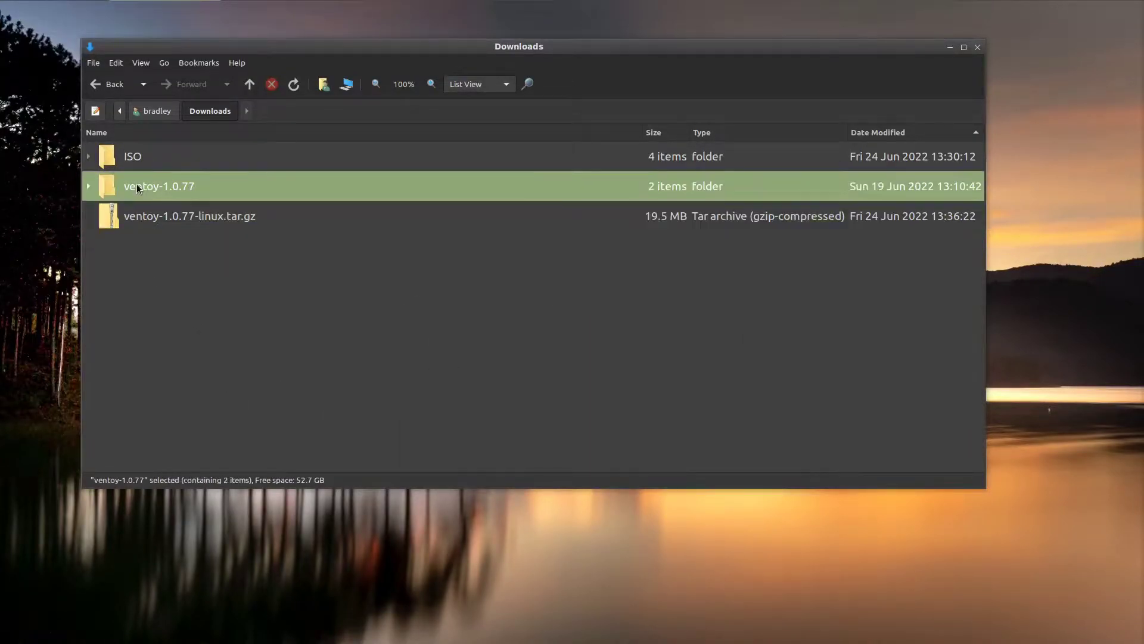
{"action": "left_click", "coordinate": [169, 217]}
{"action": "key", "text": "Up"}
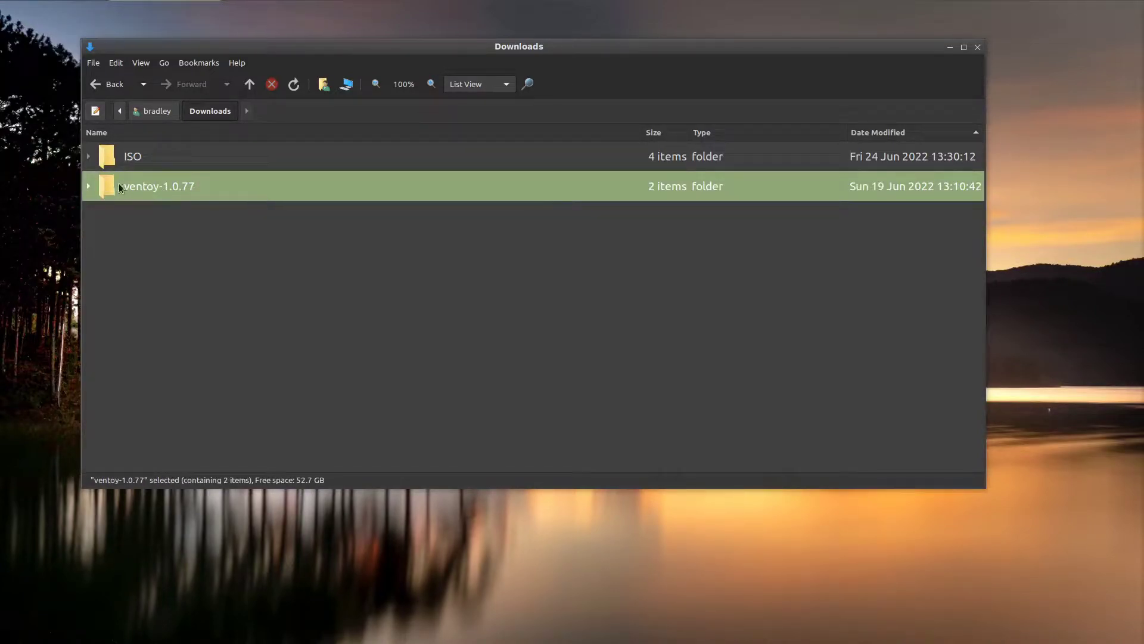
Open the ventoy-1.0.77 folder and select the VentoyGUI.x86_64 executable
{"action": "double_click", "coordinate": [221, 176]}
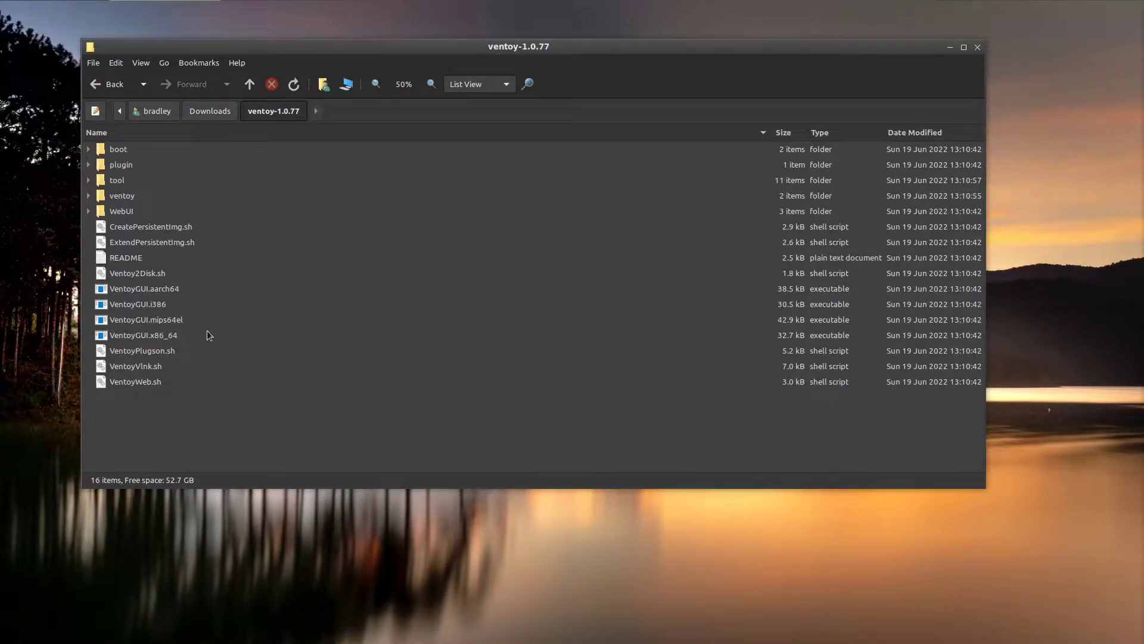
{"action": "left_click", "coordinate": [162, 335]}
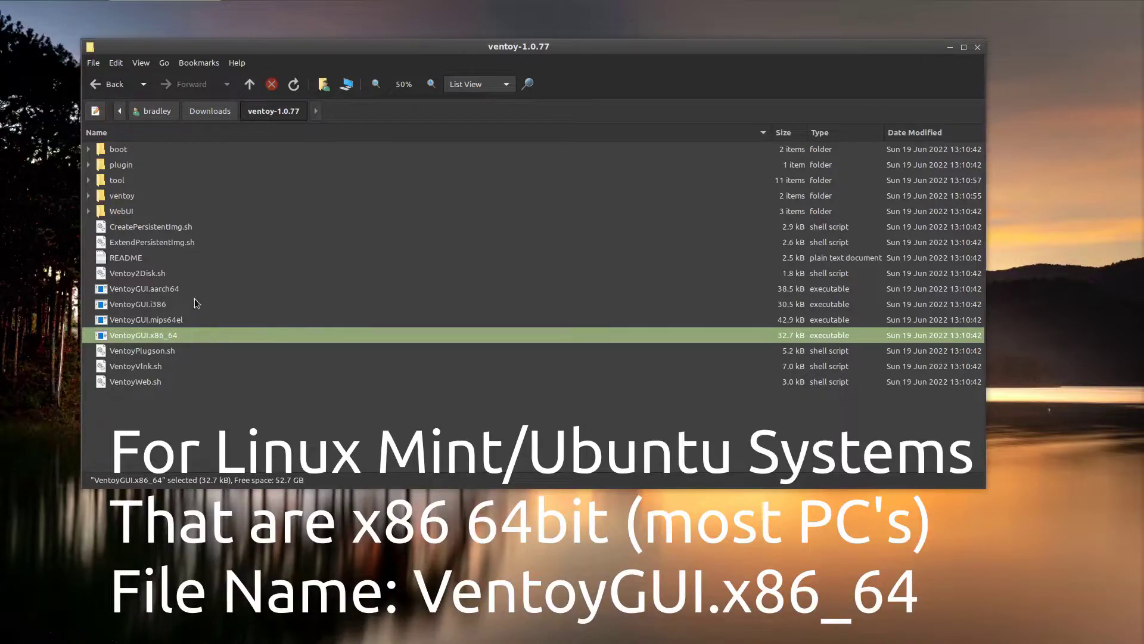
{"action": "left_click", "coordinate": [120, 261]}
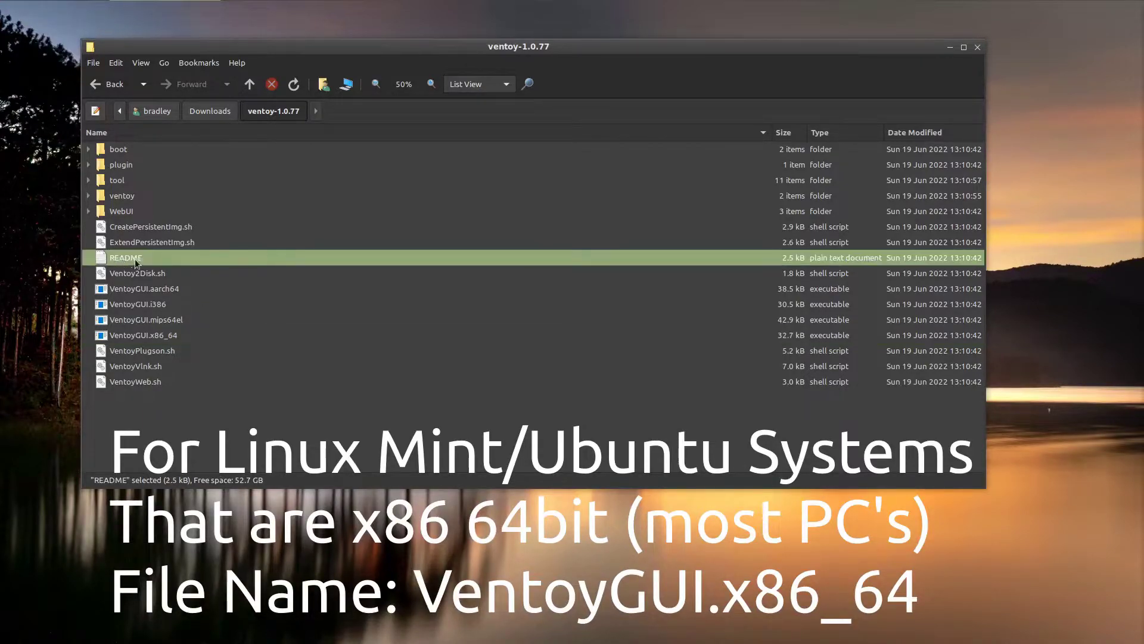
{"action": "left_click", "coordinate": [162, 338]}
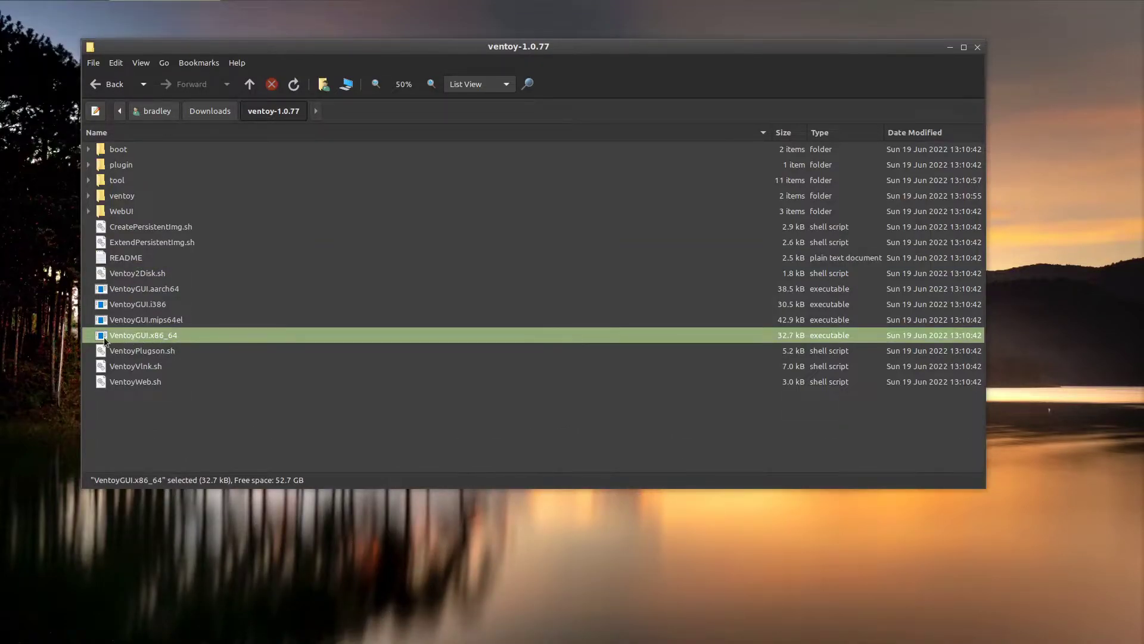
Run VentoyGUI.x86_64 as administrator, entering the admin password
{"action": "right_click", "coordinate": [202, 334]}
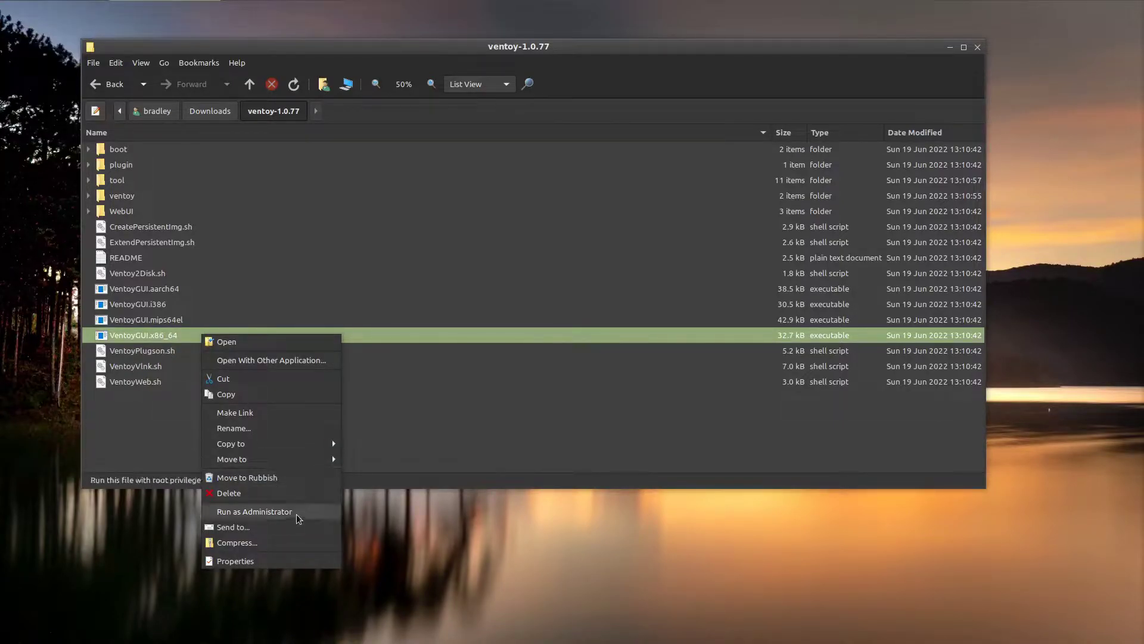
{"action": "left_click", "coordinate": [306, 513]}
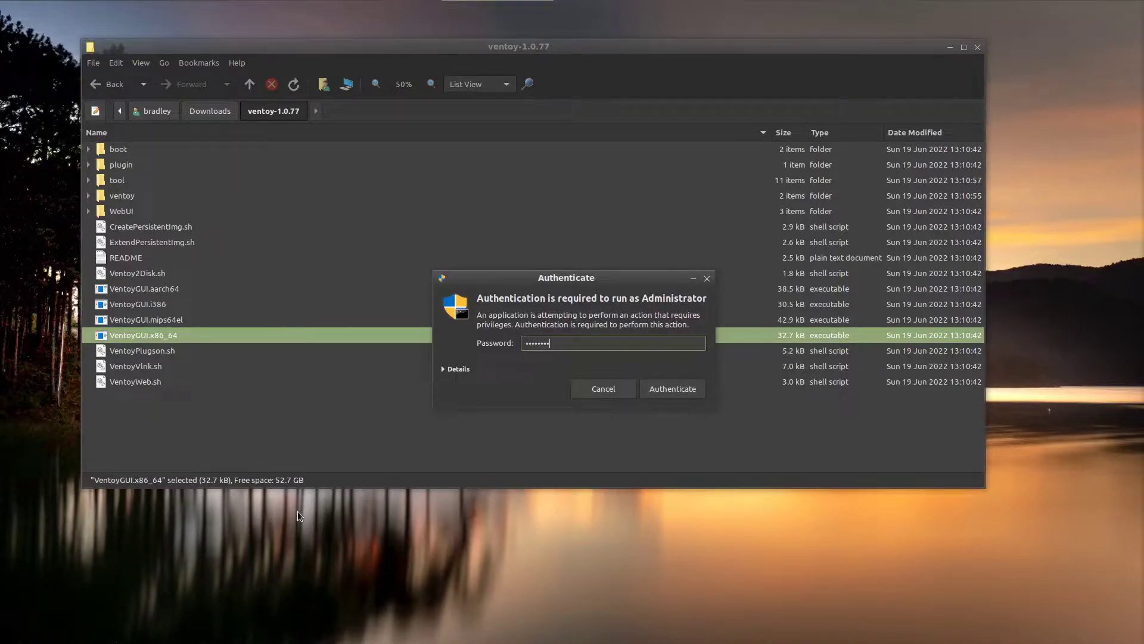
{"action": "key", "text": "Return"}
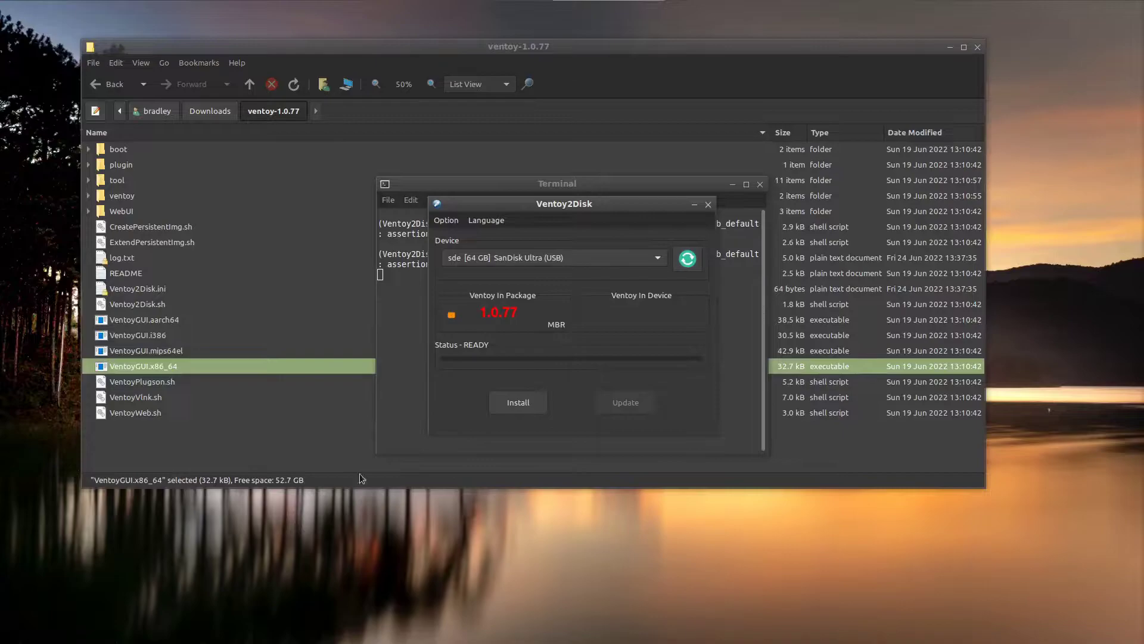
Minimize the file manager and terminal, and move Ventoy2Disk higher on screen
{"action": "left_click", "coordinate": [948, 47]}
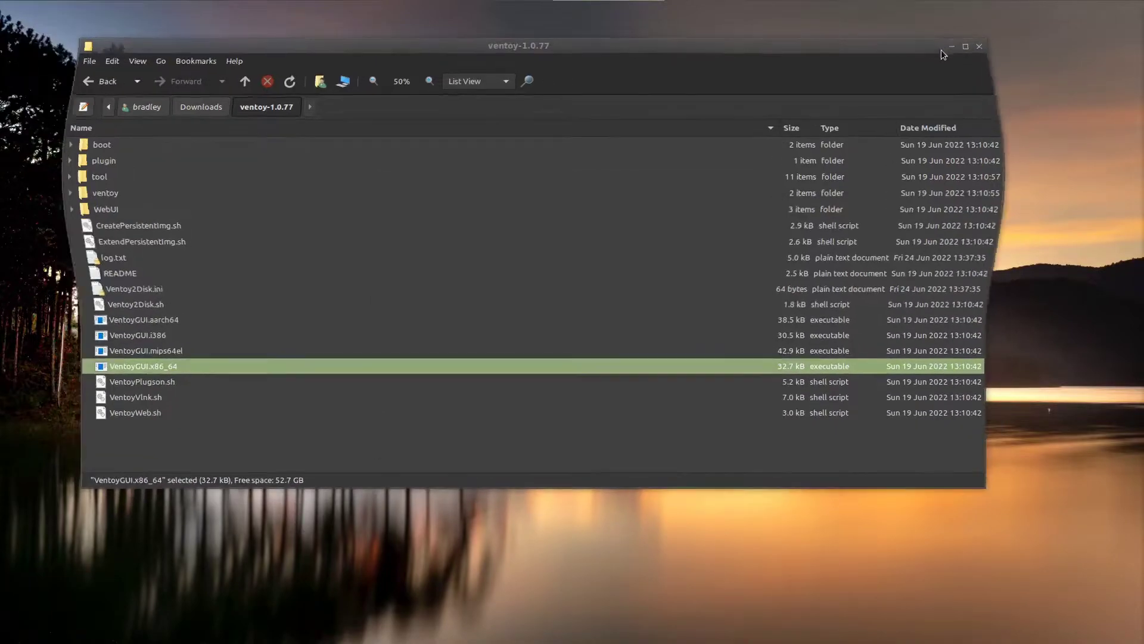
{"action": "left_click", "coordinate": [951, 46]}
{"action": "left_click", "coordinate": [733, 185]}
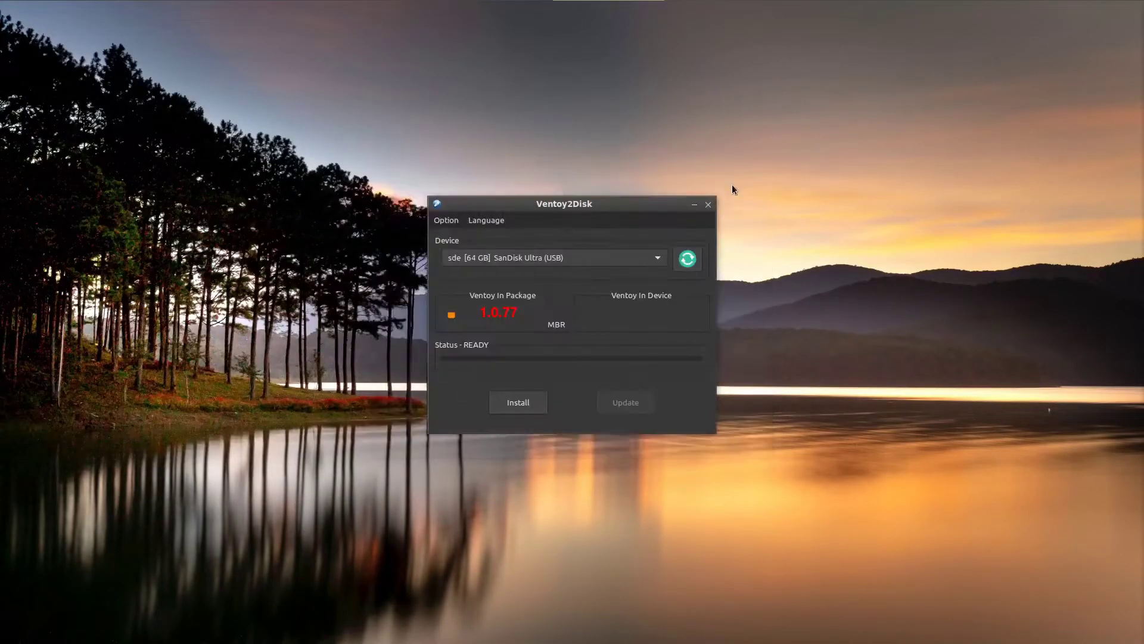
{"action": "left_click_drag", "start_coordinate": [636, 202], "coordinate": [693, 157]}
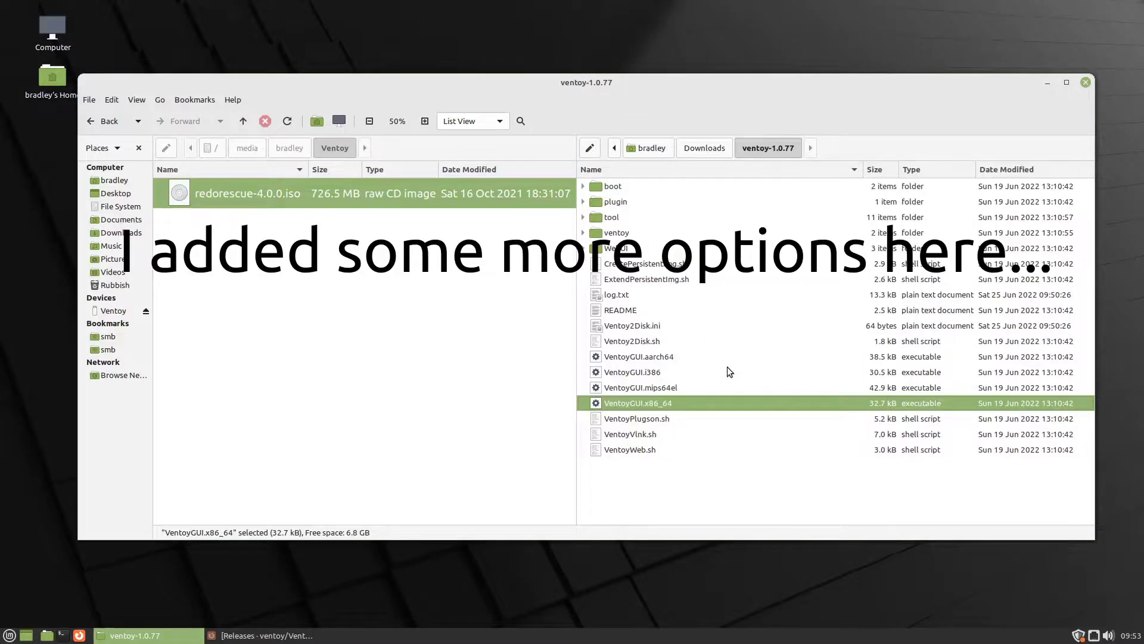
Use the ventoy-1.0.77 pane's background menu to open a terminal there
{"action": "right_click", "coordinate": [700, 402]}
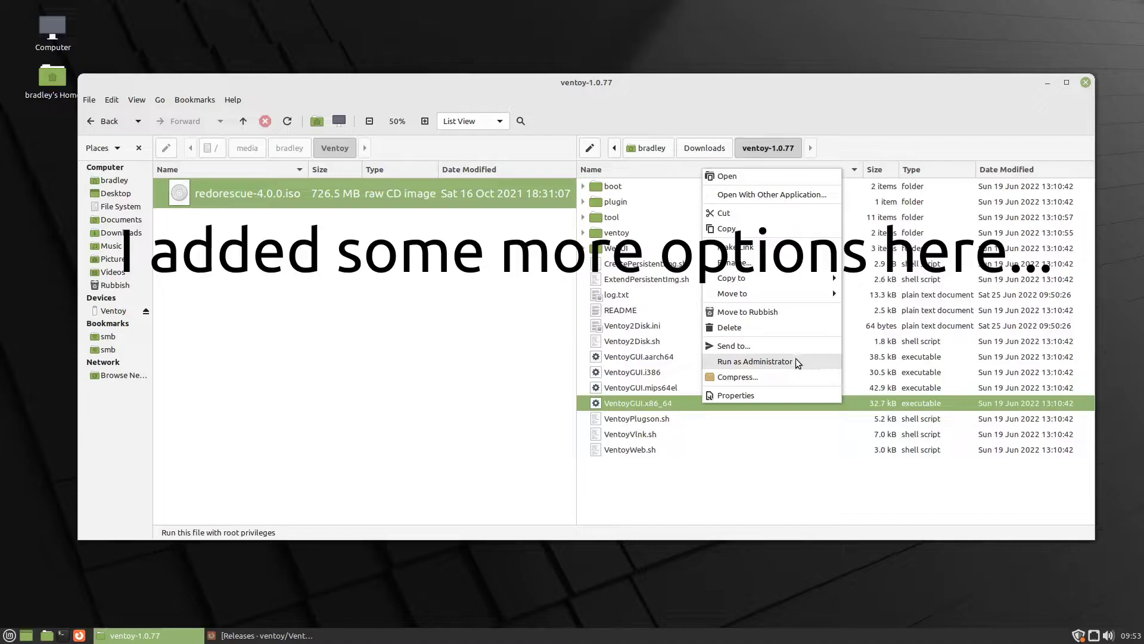
{"action": "left_click", "coordinate": [710, 449]}
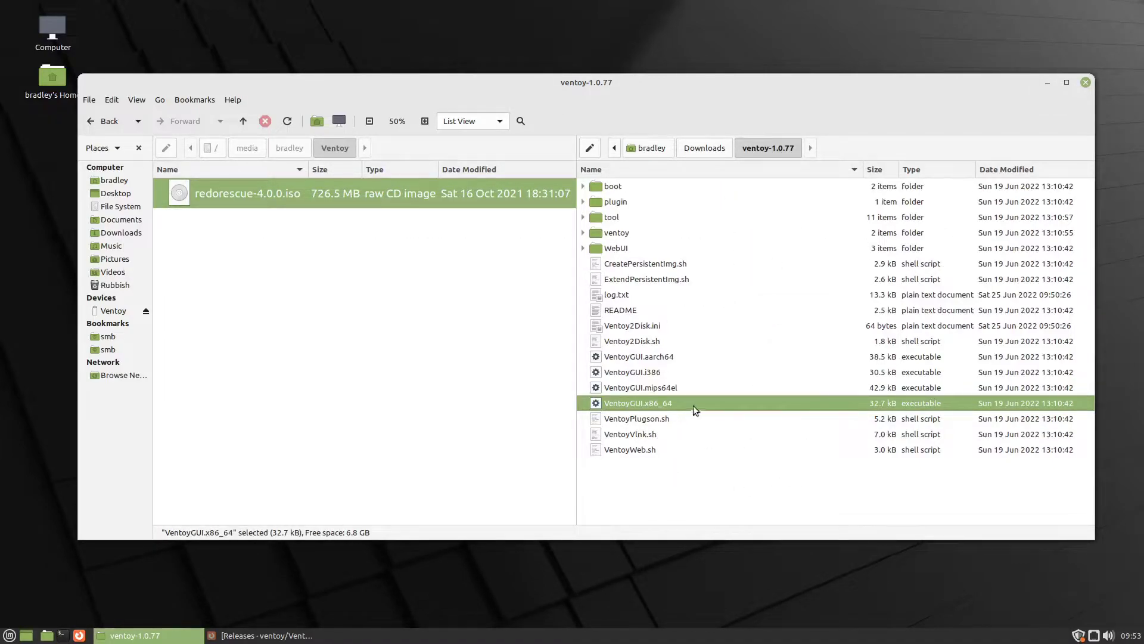
{"action": "right_click", "coordinate": [698, 482]}
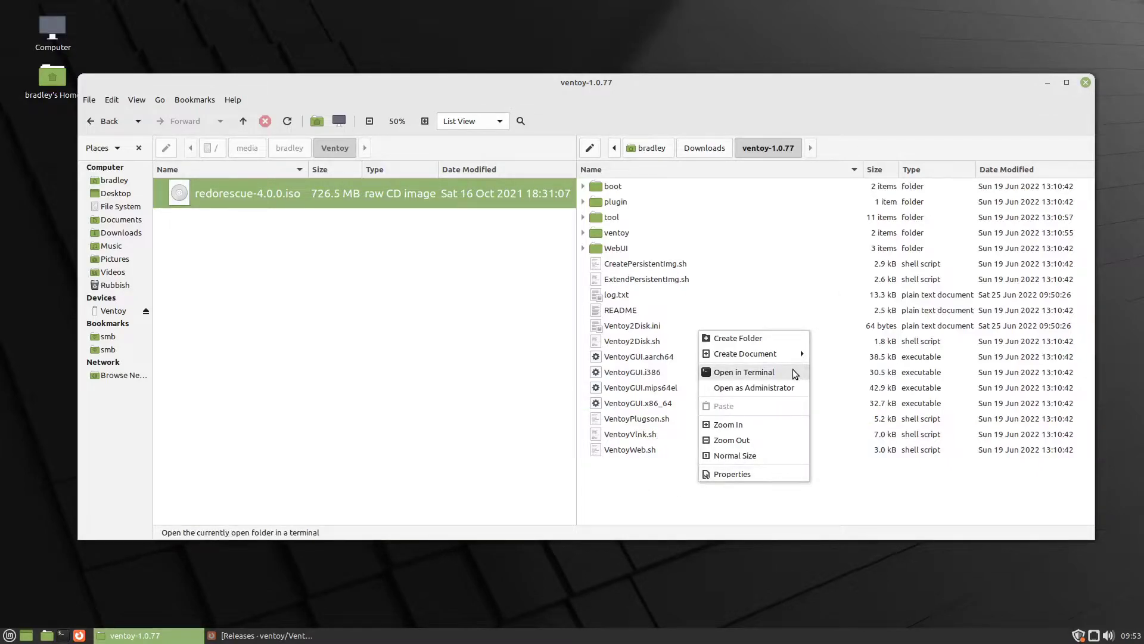
{"action": "left_click", "coordinate": [793, 373]}
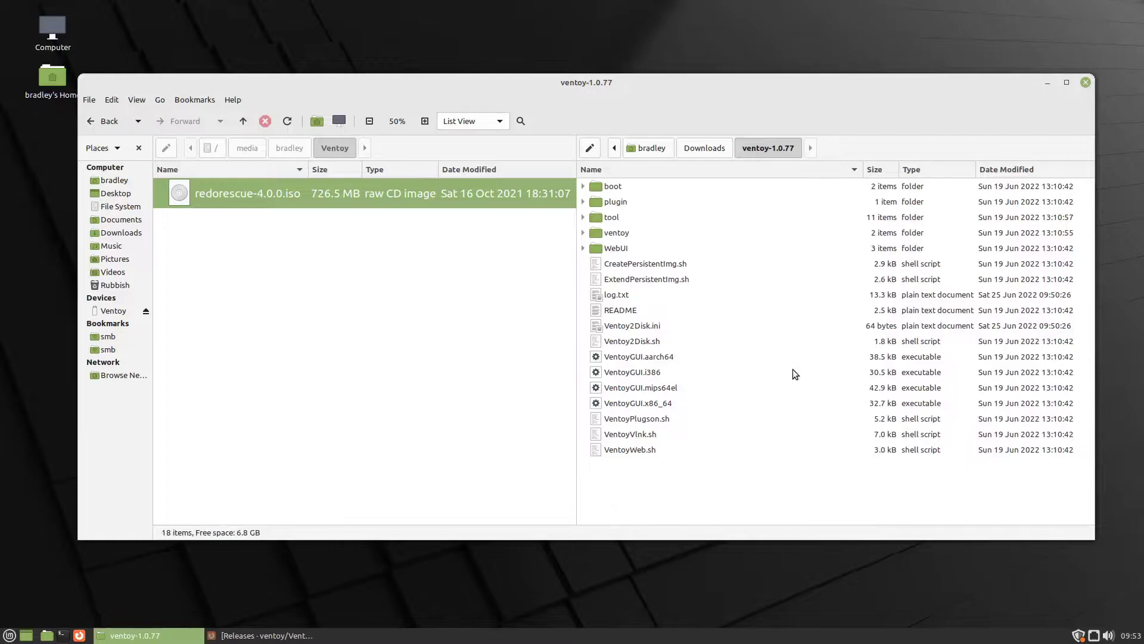
Run sudo ./VentoyGUI.x86_64 in the terminal and enter the account password
{"action": "left_click_drag", "start_coordinate": [659, 168], "coordinate": [484, 289]}
{"action": "type", "text": "sudo "}
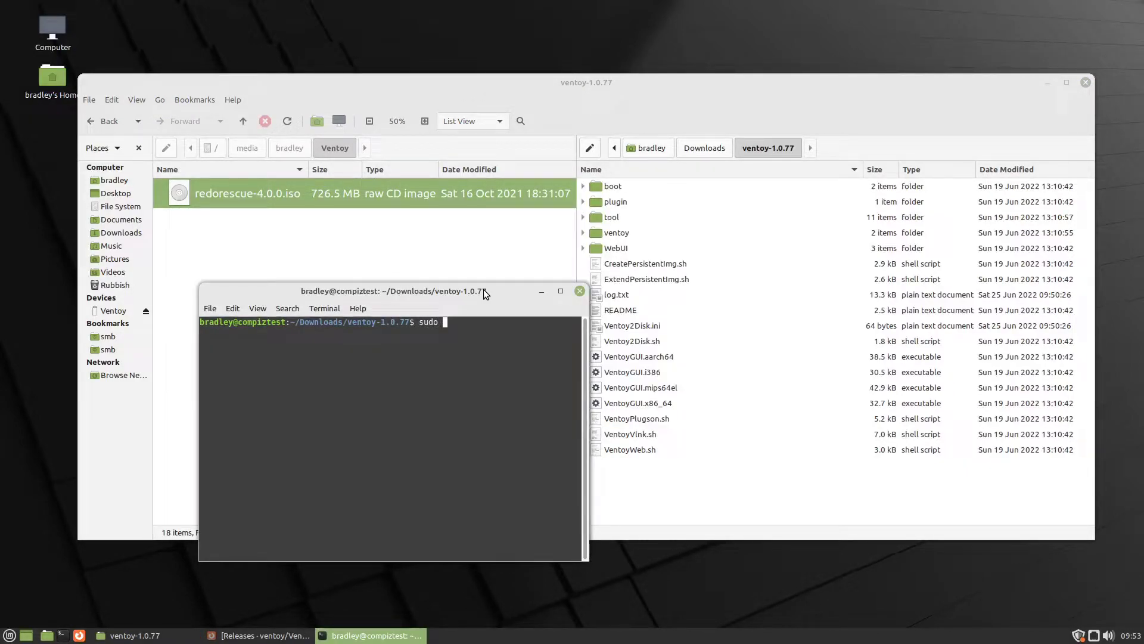
{"action": "type", "text": "./VentoyGUI.x86_64"}
{"action": "key", "text": "Return"}
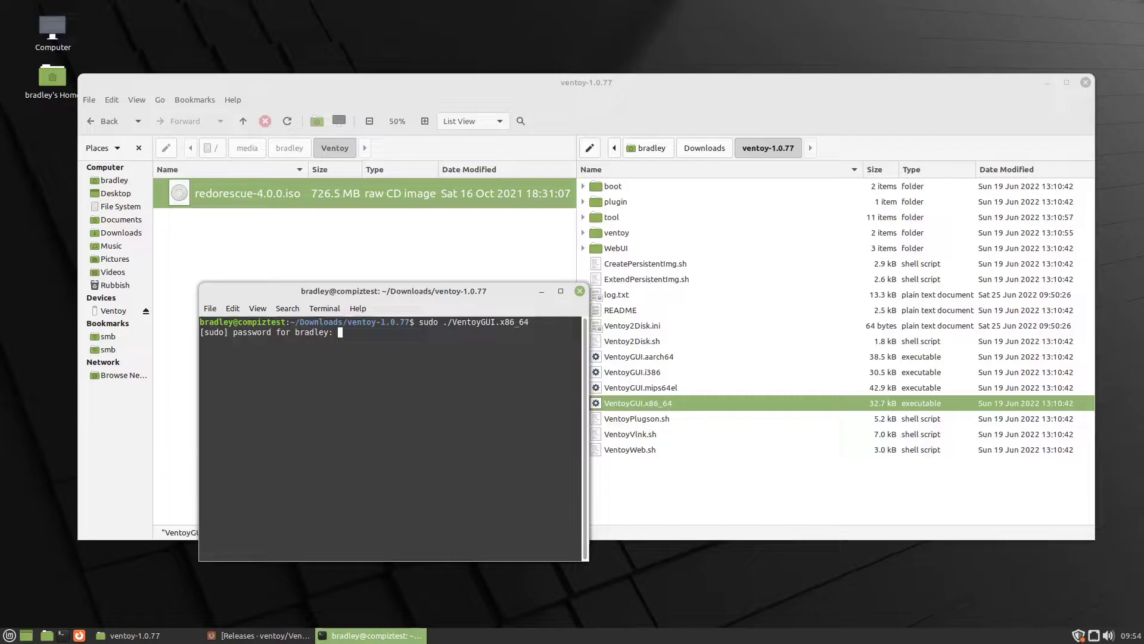
{"action": "type", "text": "********"}
{"action": "key", "text": "Return"}
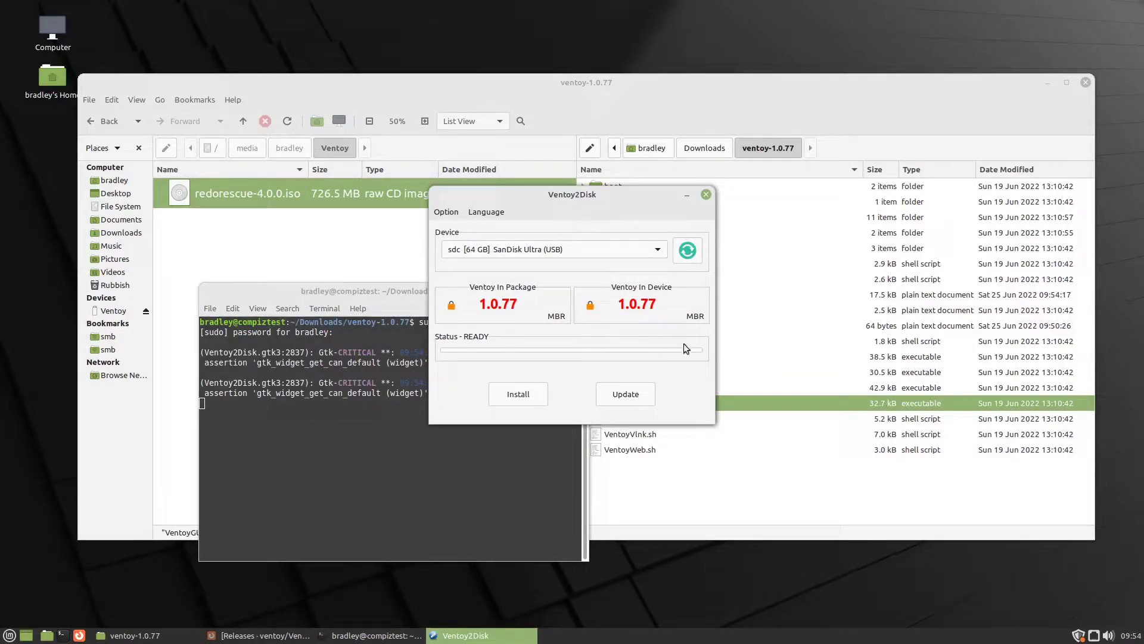
Relaunch VentoyGUI.x86_64 with its Run as Administrator option
{"action": "right_click", "coordinate": [806, 404]}
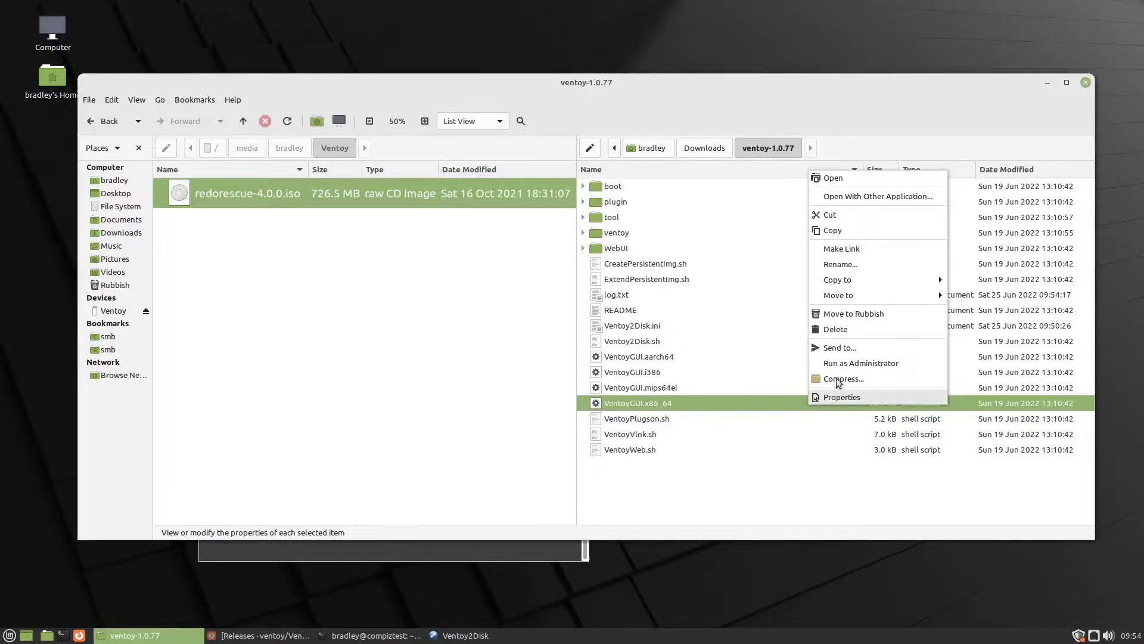
{"action": "left_click", "coordinate": [902, 363]}
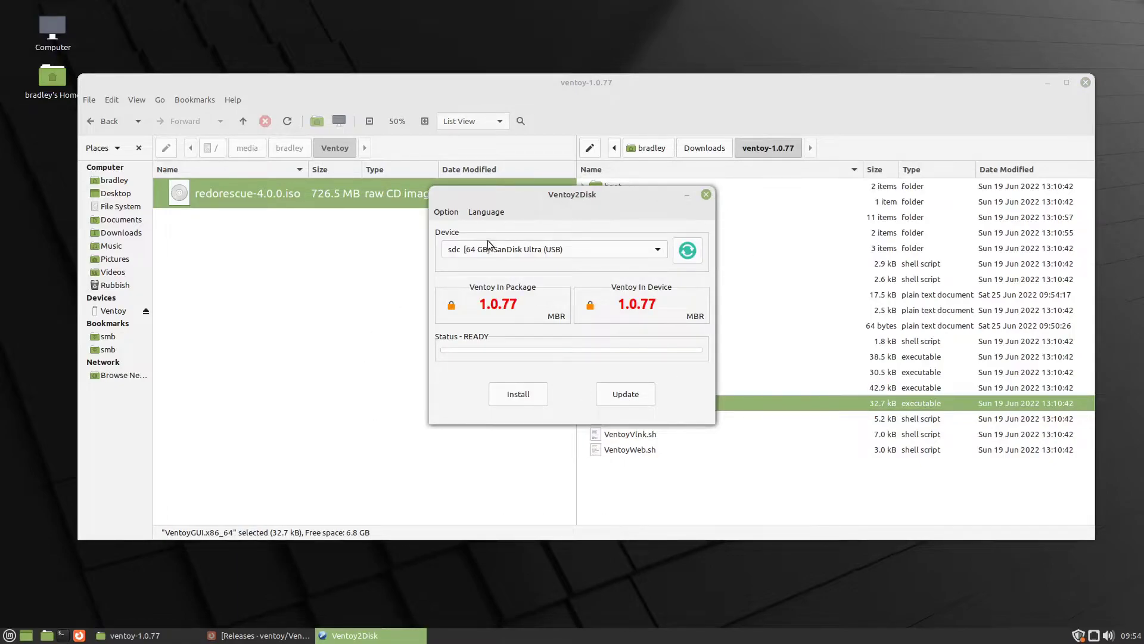
Close Ventoy2Disk, open ventoy-1.0.77 as administrator, and launch VentoyGUI.x86_64 from that window
{"action": "left_click", "coordinate": [706, 196]}
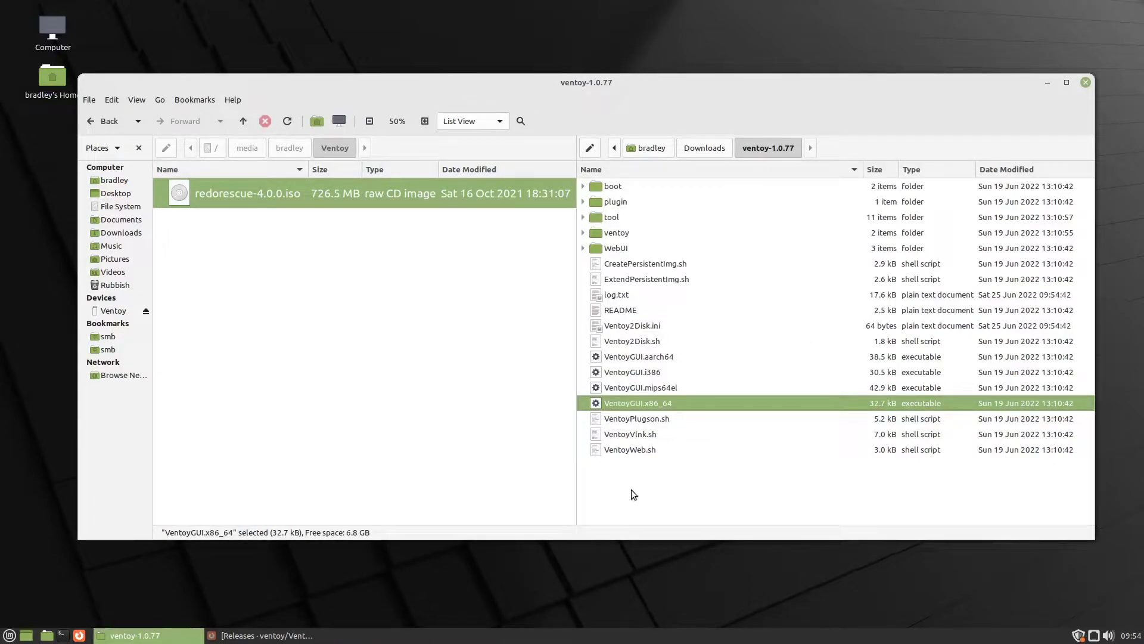
{"action": "right_click", "coordinate": [650, 479]}
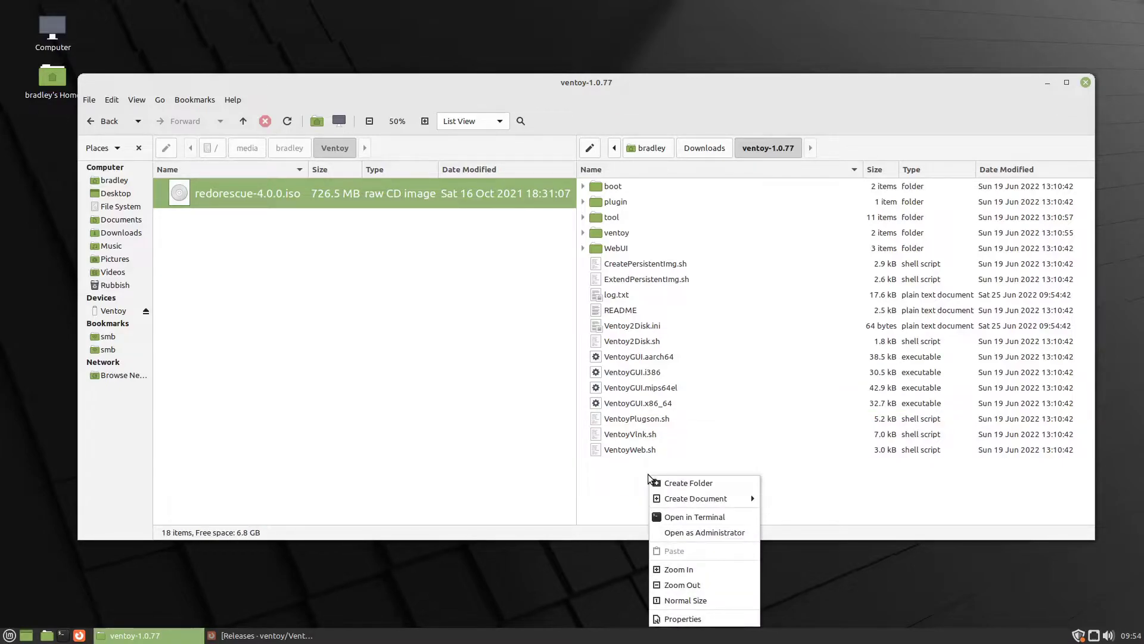
{"action": "left_click", "coordinate": [738, 531]}
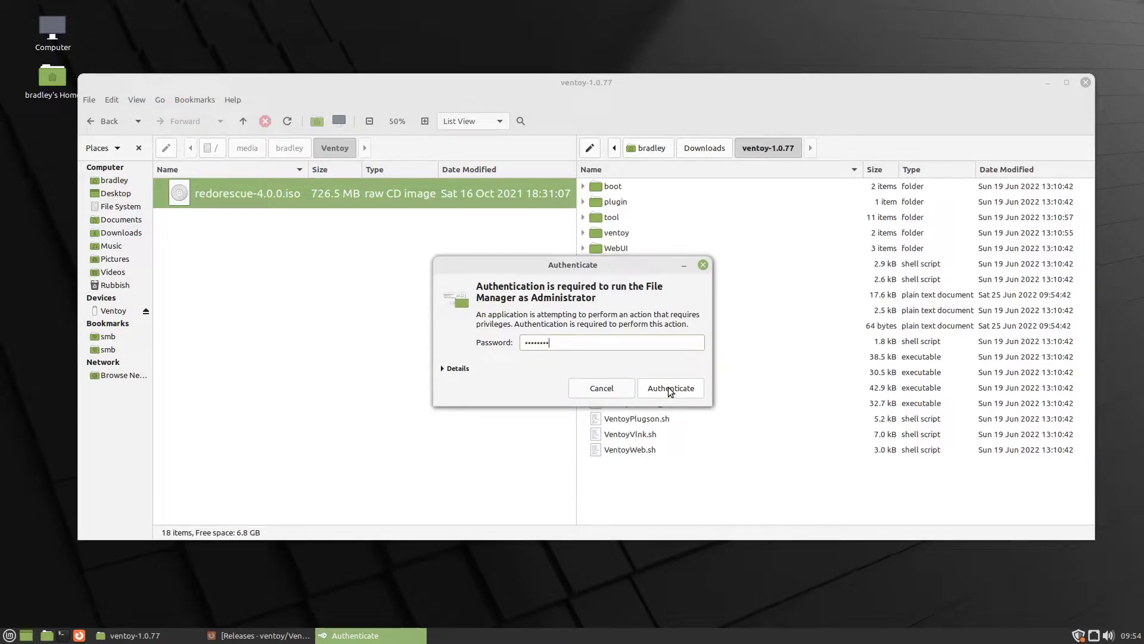
{"action": "left_click", "coordinate": [670, 388]}
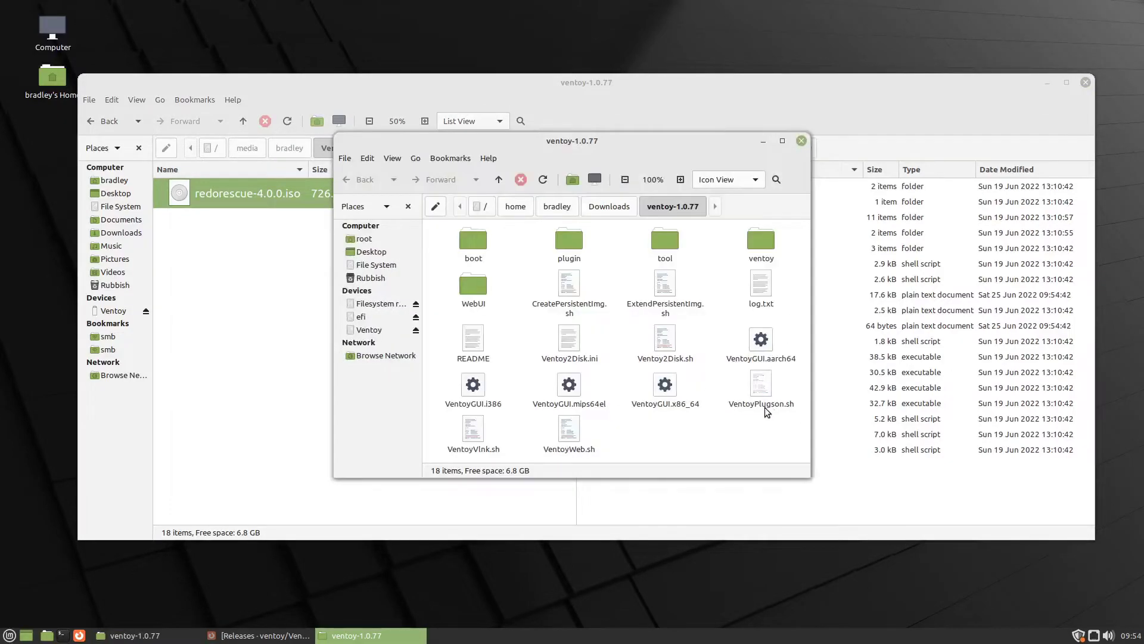
{"action": "left_click", "coordinate": [673, 389]}
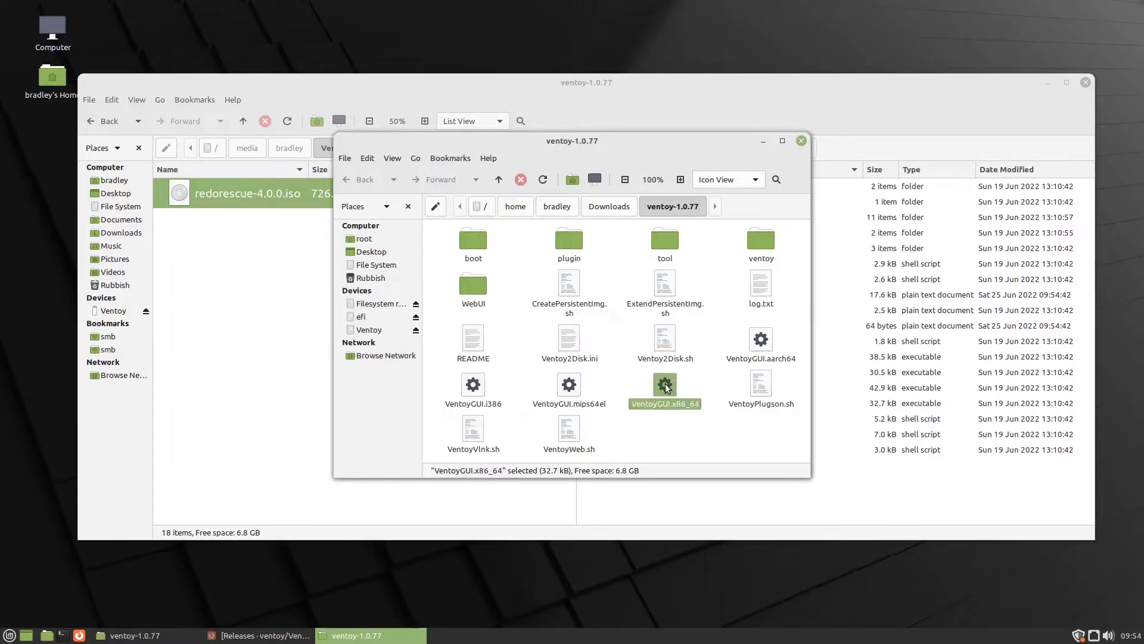
{"action": "double_click", "coordinate": [659, 383]}
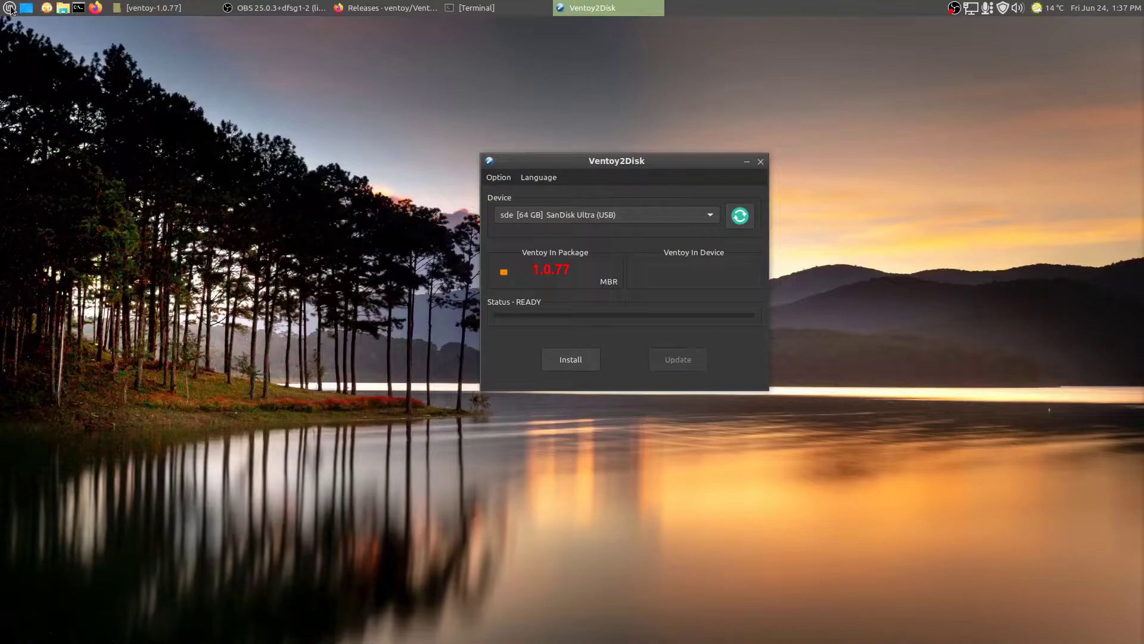
{"action": "left_click", "coordinate": [10, 8]}
{"action": "type", "text": "disks"}
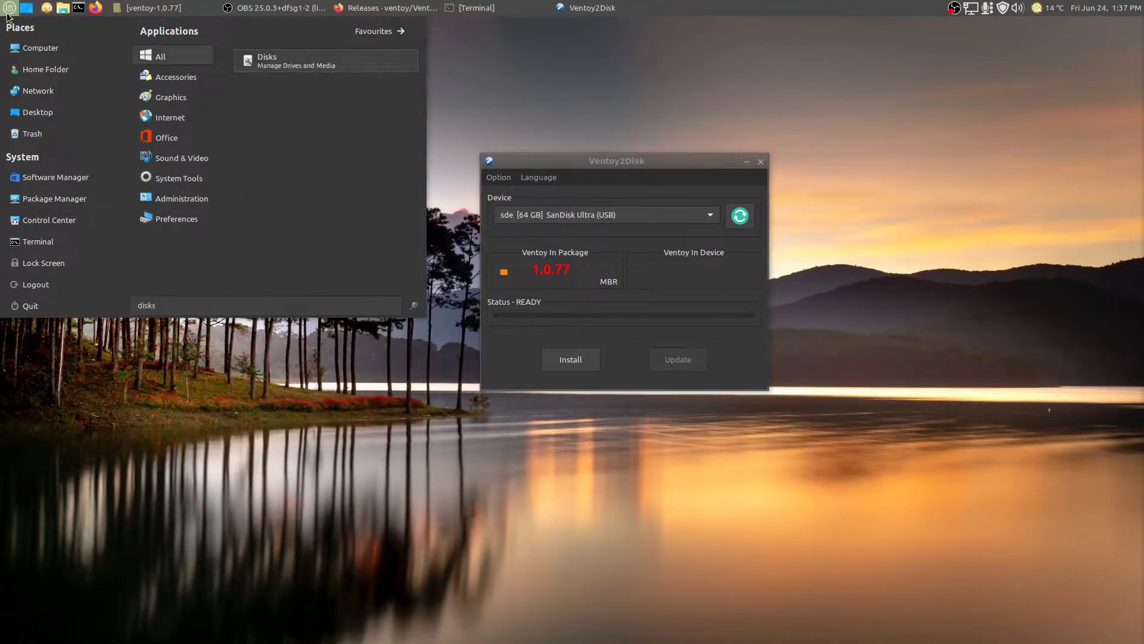
{"action": "key", "text": "Return"}
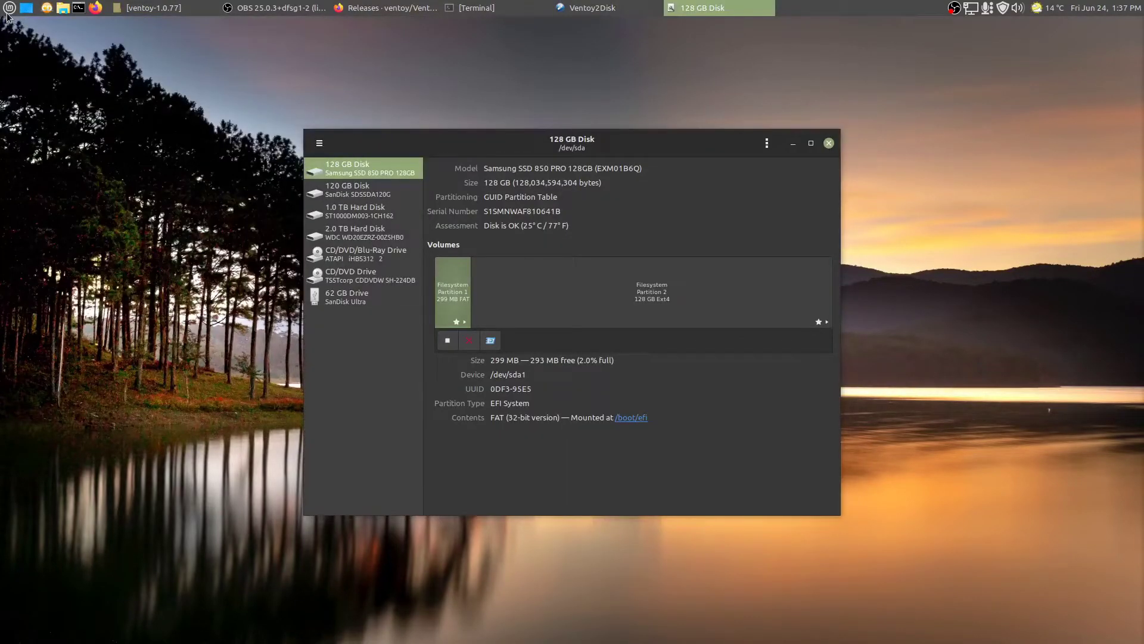
{"action": "left_click", "coordinate": [361, 296]}
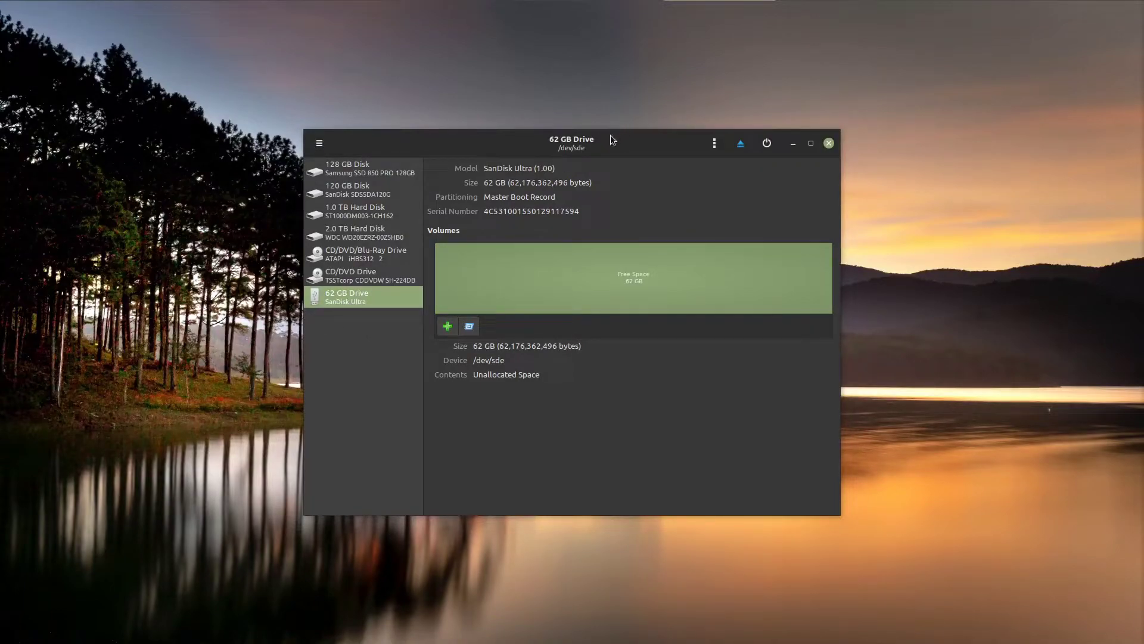
{"action": "left_click_drag", "start_coordinate": [610, 135], "coordinate": [878, 86]}
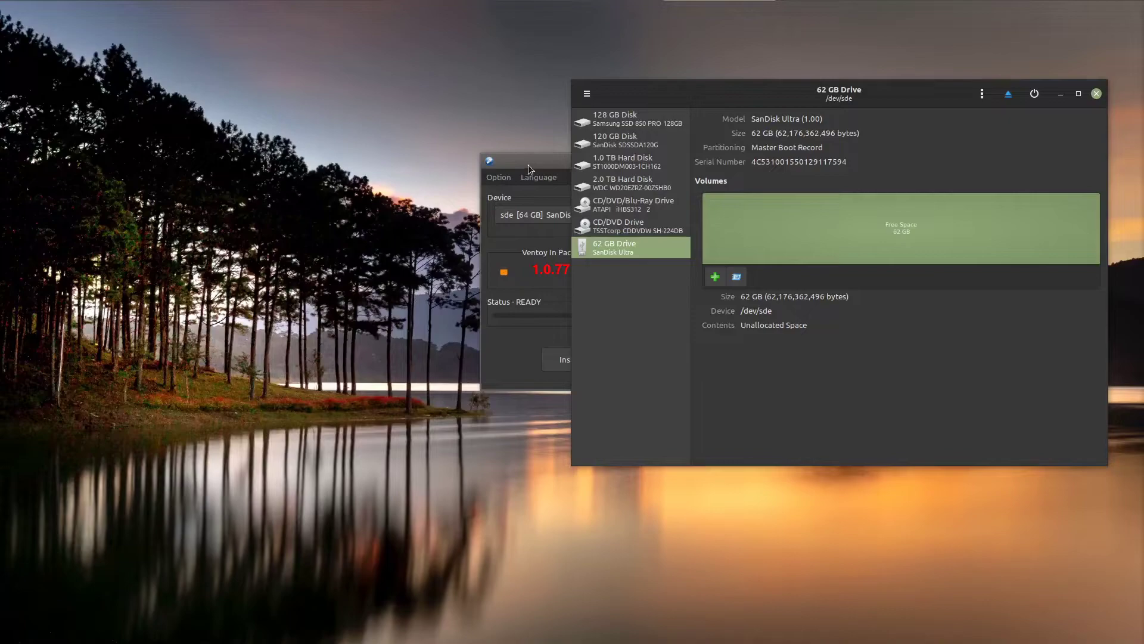
{"action": "left_click_drag", "start_coordinate": [528, 164], "coordinate": [316, 144]}
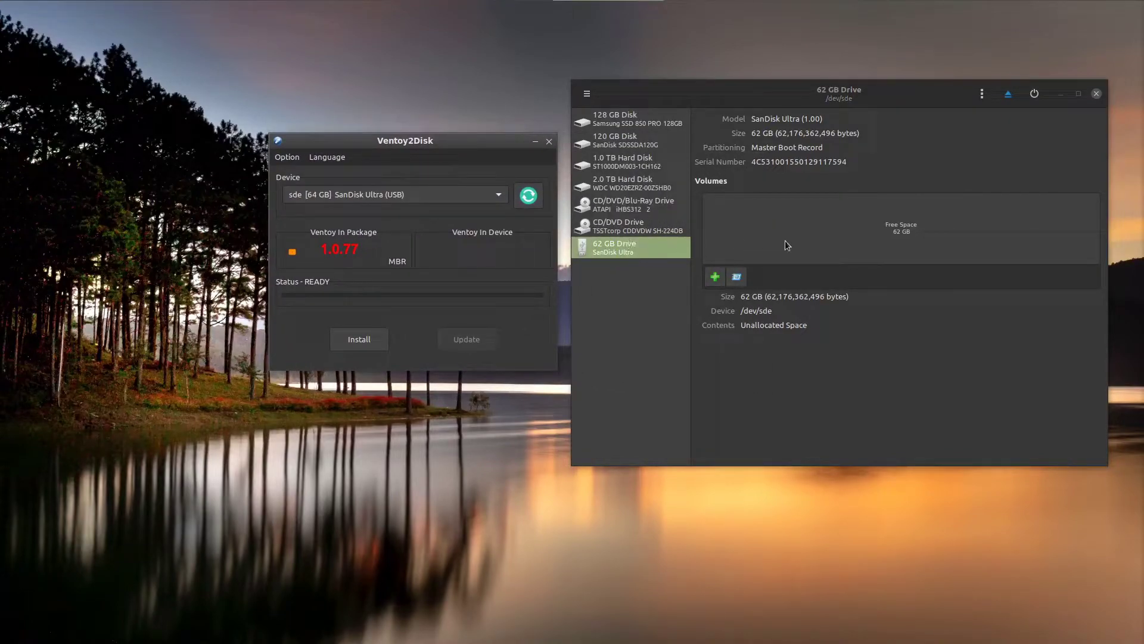
{"action": "left_click", "coordinate": [759, 312]}
{"action": "triple_click", "coordinate": [778, 309]}
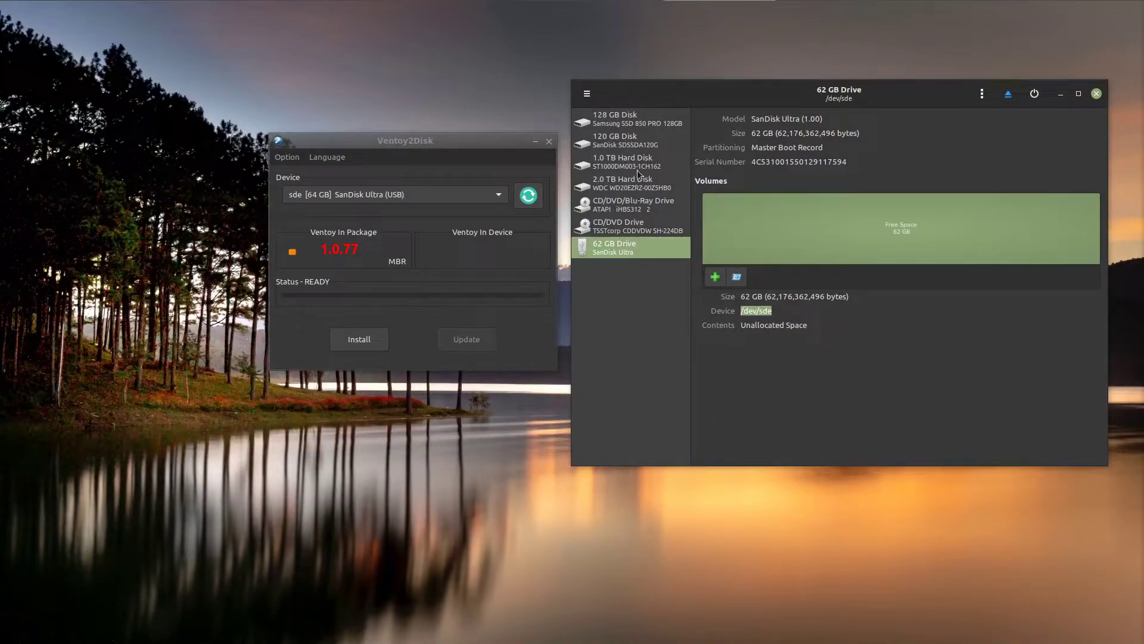
{"action": "left_click", "coordinate": [1096, 94]}
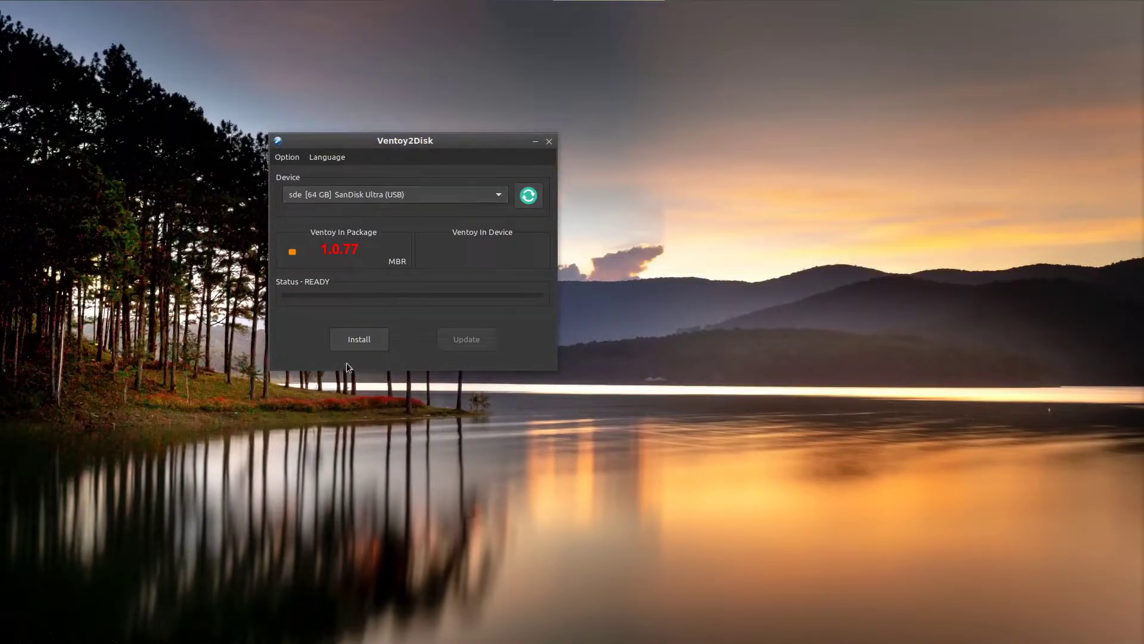
Install Ventoy 1.0.77 onto the 64 GB SanDisk Ultra, accepting both format warnings
{"action": "left_click_drag", "start_coordinate": [451, 144], "coordinate": [606, 159]}
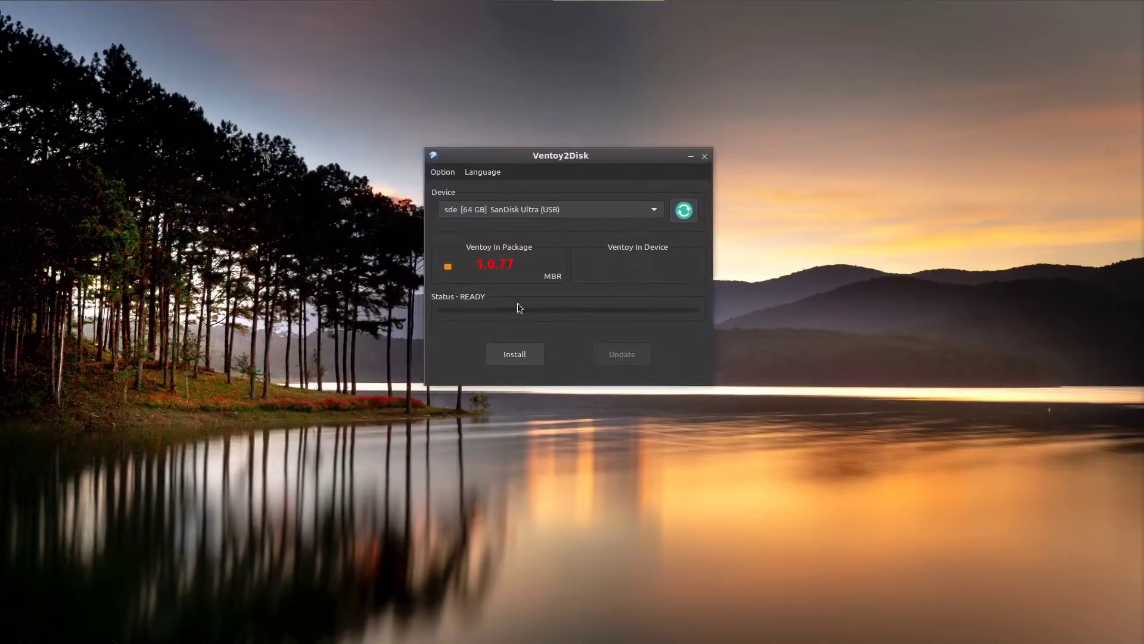
{"action": "left_click", "coordinate": [534, 353]}
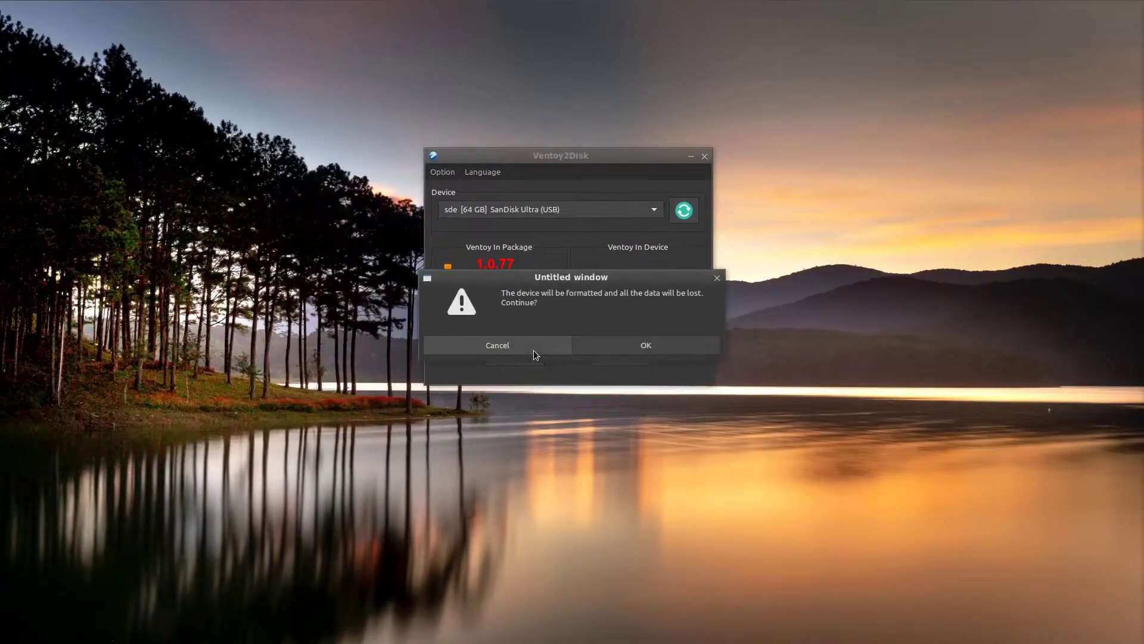
{"action": "left_click", "coordinate": [686, 344]}
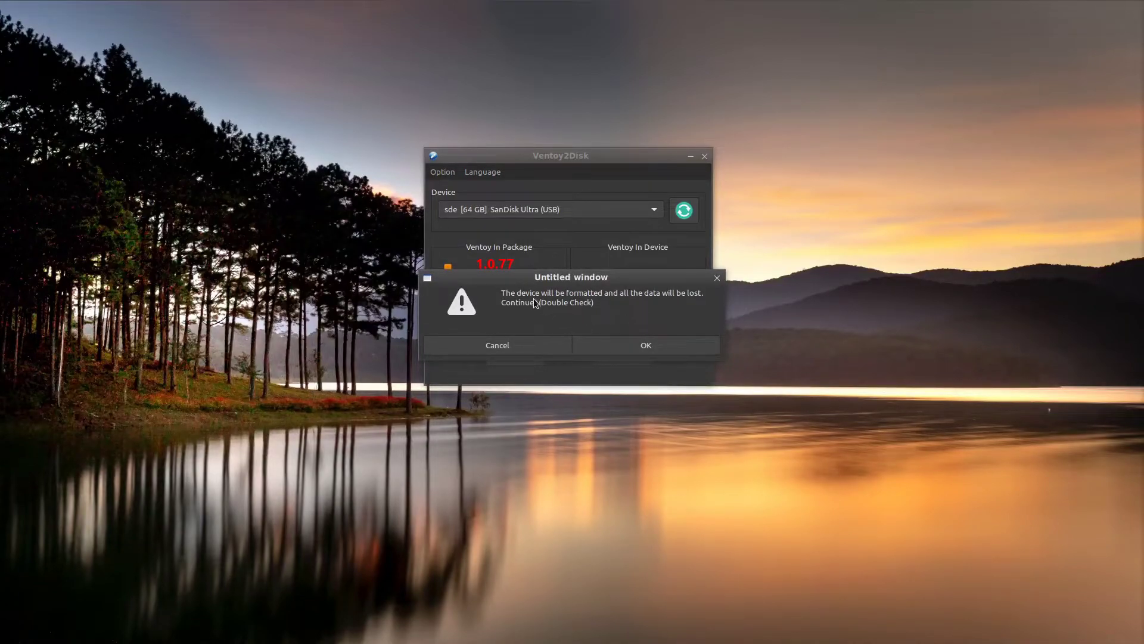
{"action": "left_click", "coordinate": [623, 343]}
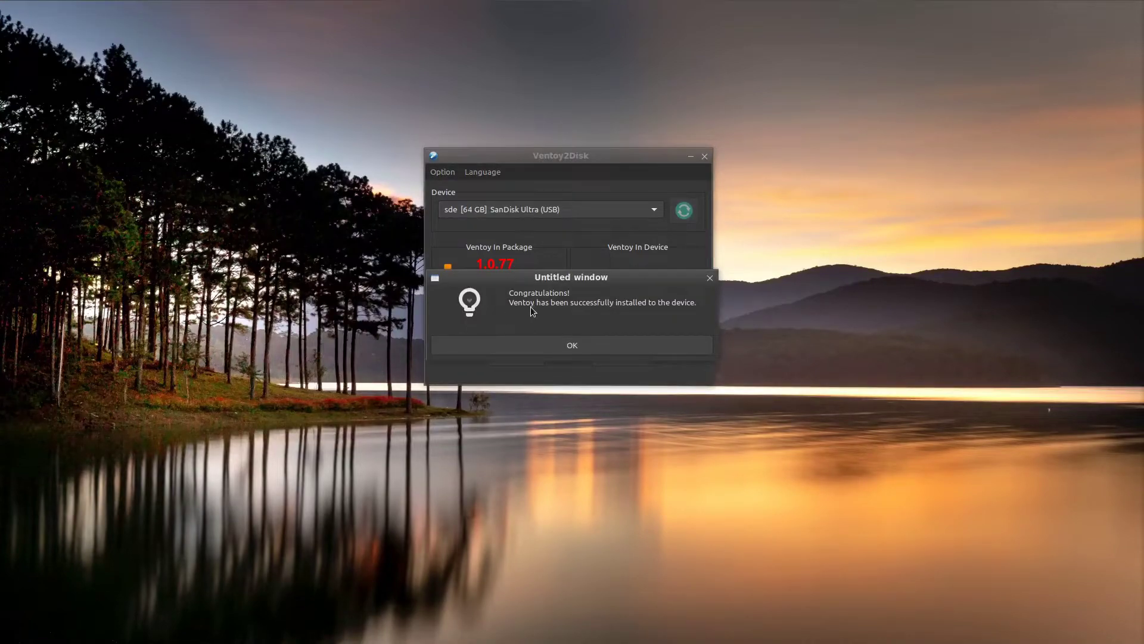
{"action": "left_click", "coordinate": [616, 347]}
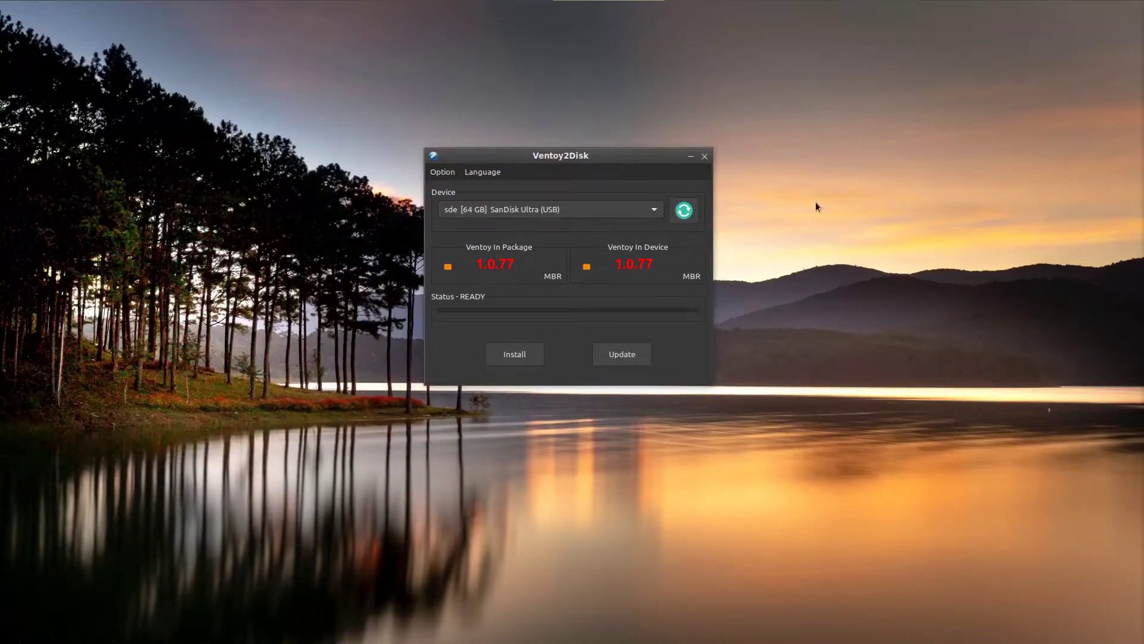
Close Ventoy2Disk and bring the Nemo file manager window back
{"action": "left_click", "coordinate": [705, 156]}
{"action": "mouse_move", "coordinate": [276, 4]}
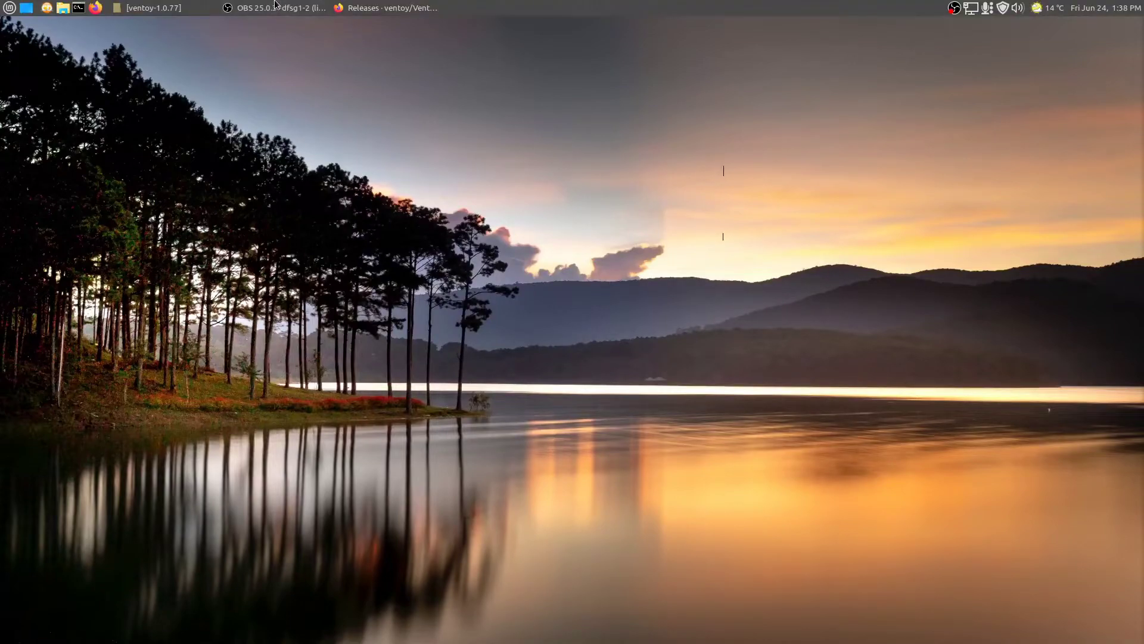
{"action": "left_click", "coordinate": [154, 8]}
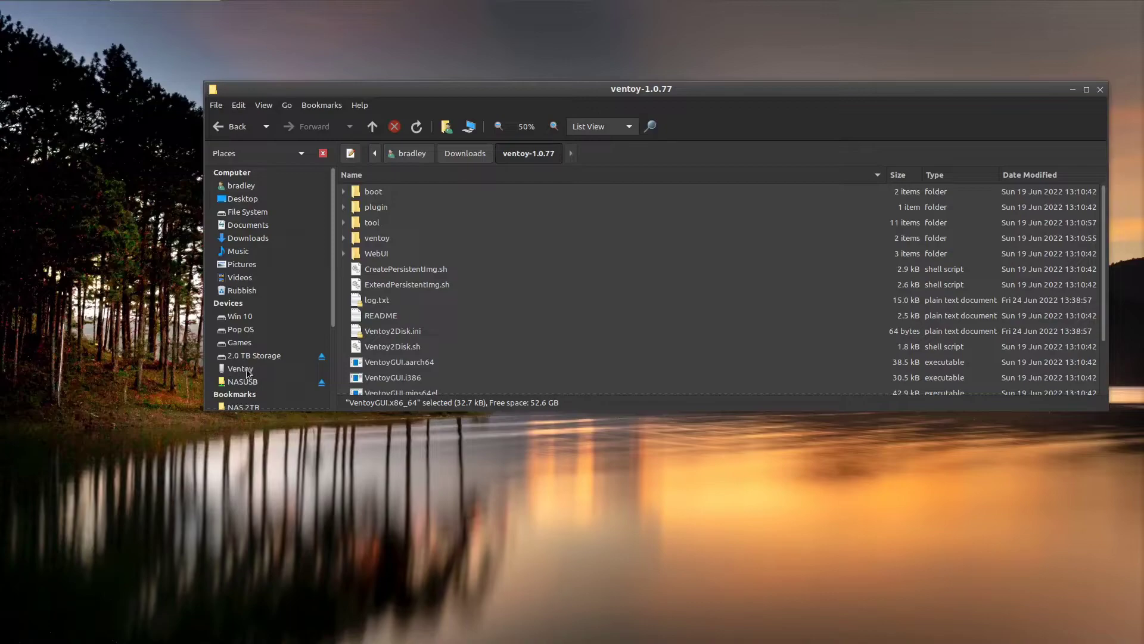
Split Nemo into two panes with the empty Ventoy drive left and Downloads right
{"action": "left_click", "coordinate": [228, 369]}
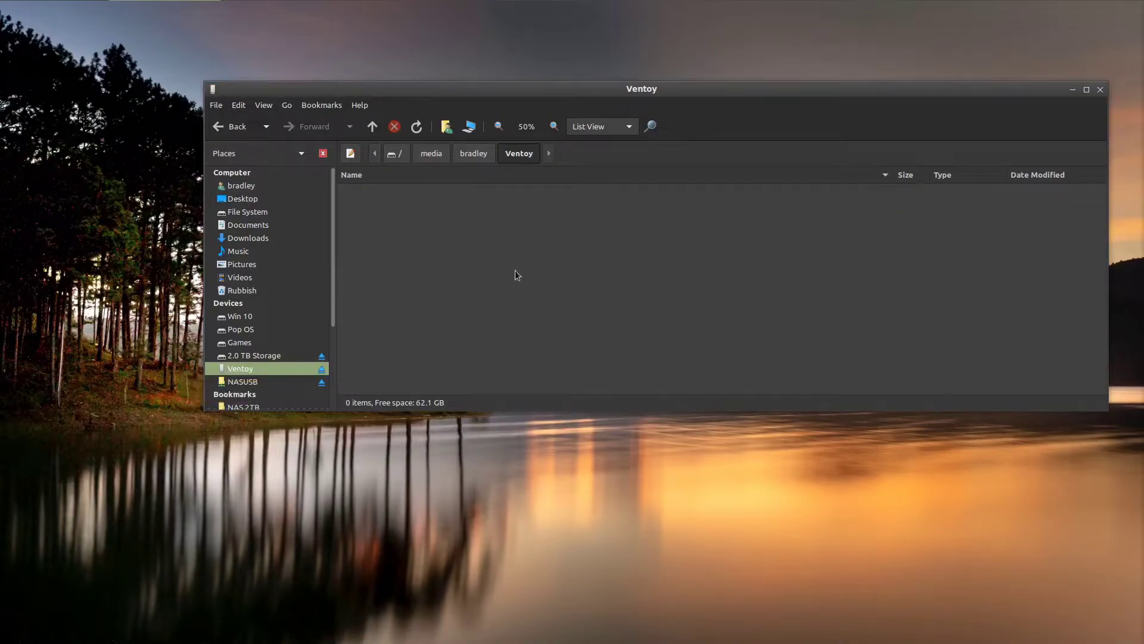
{"action": "left_click", "coordinate": [434, 252]}
{"action": "key", "text": "F3"}
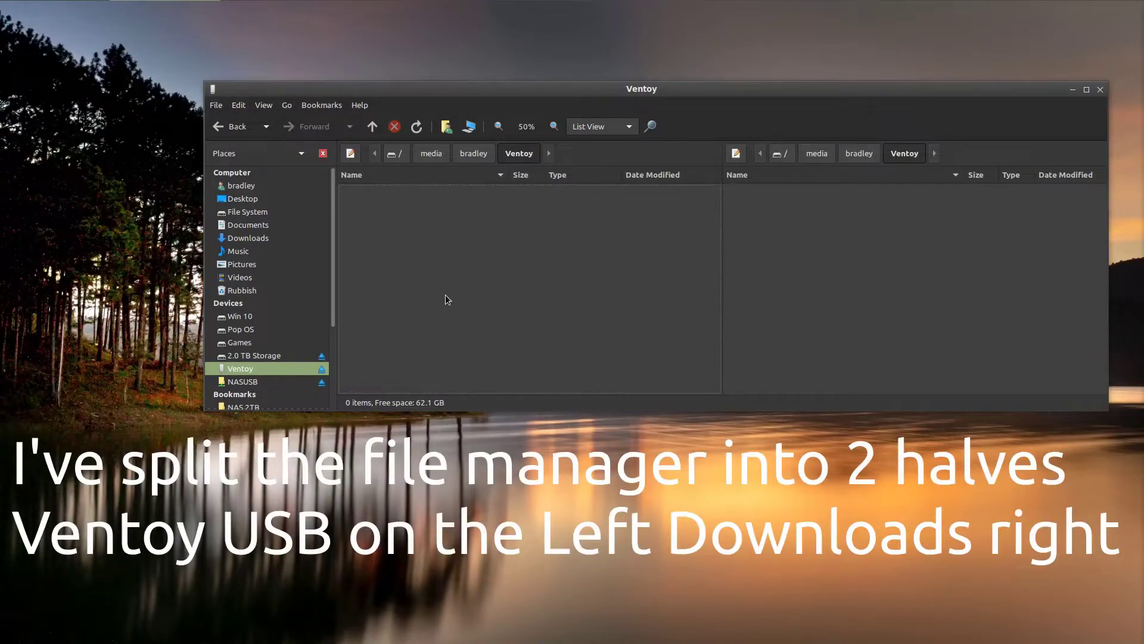
{"action": "left_click", "coordinate": [857, 299]}
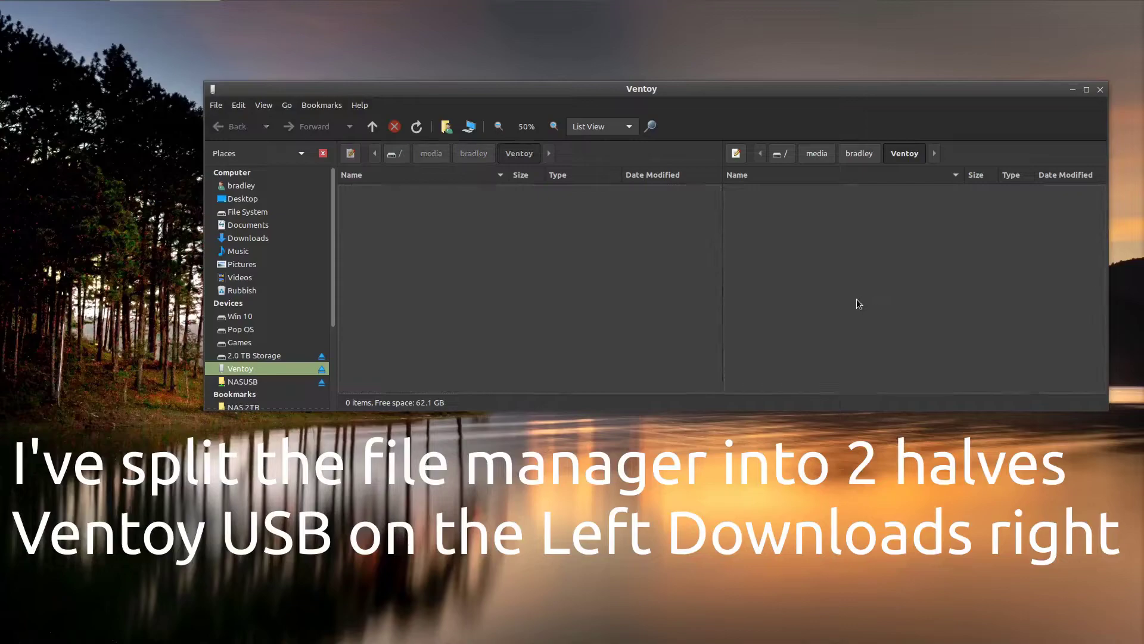
{"action": "left_click", "coordinate": [248, 238]}
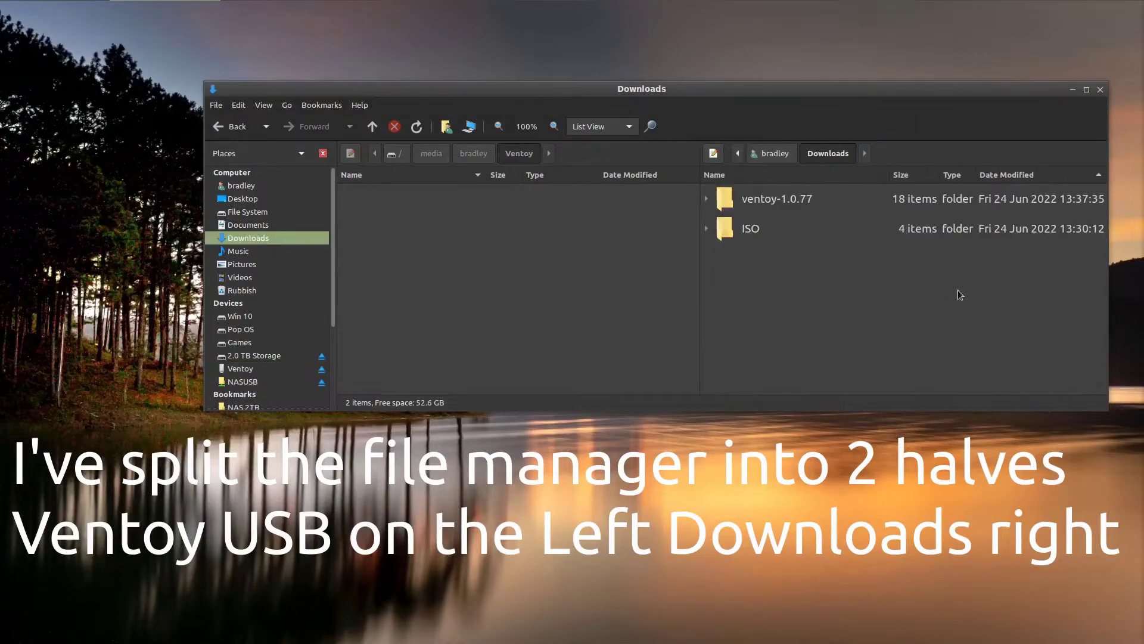
Open the ISO folder and drag both ISO files into the left Ventoy pane
{"action": "left_click", "coordinate": [756, 232]}
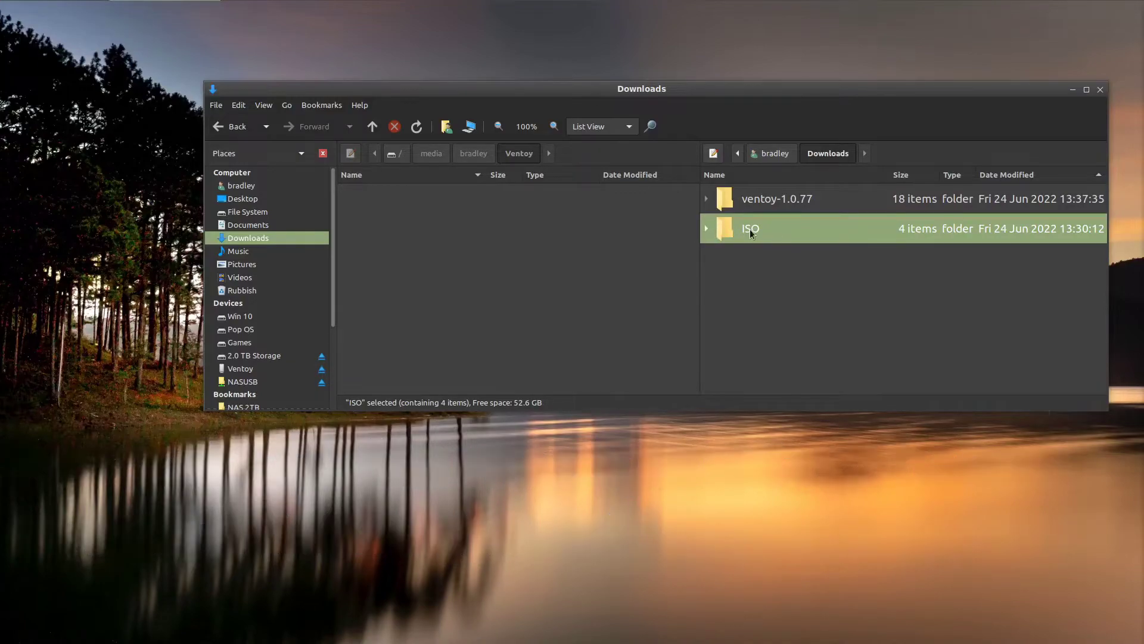
{"action": "double_click", "coordinate": [749, 228]}
{"action": "left_click", "coordinate": [751, 239]}
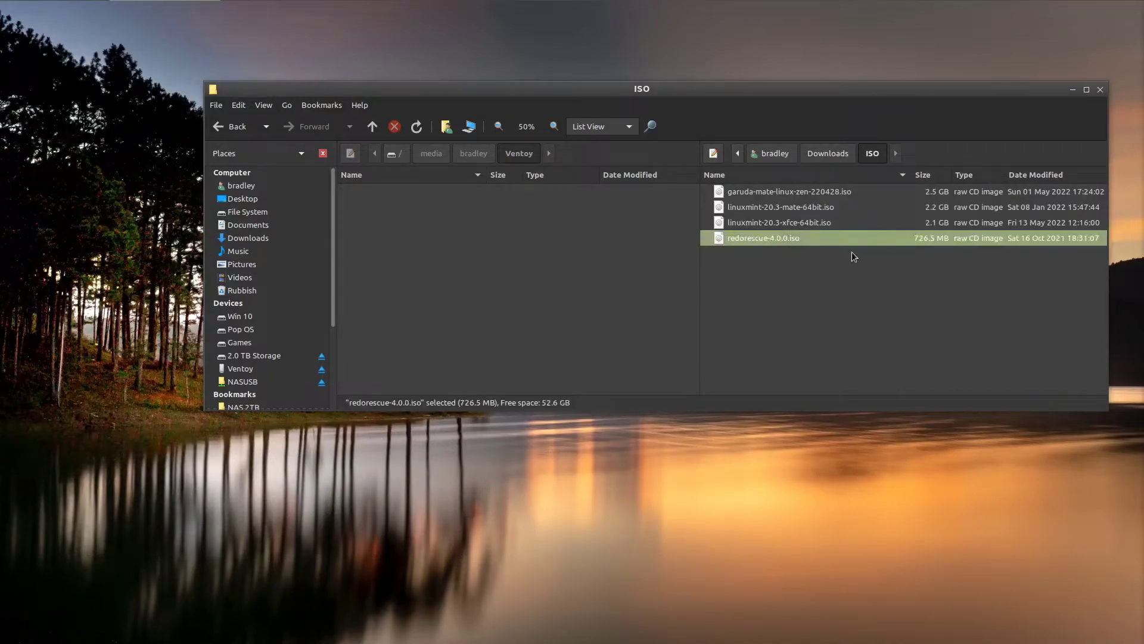
{"action": "left_click", "coordinate": [825, 209], "text": "ctrl"}
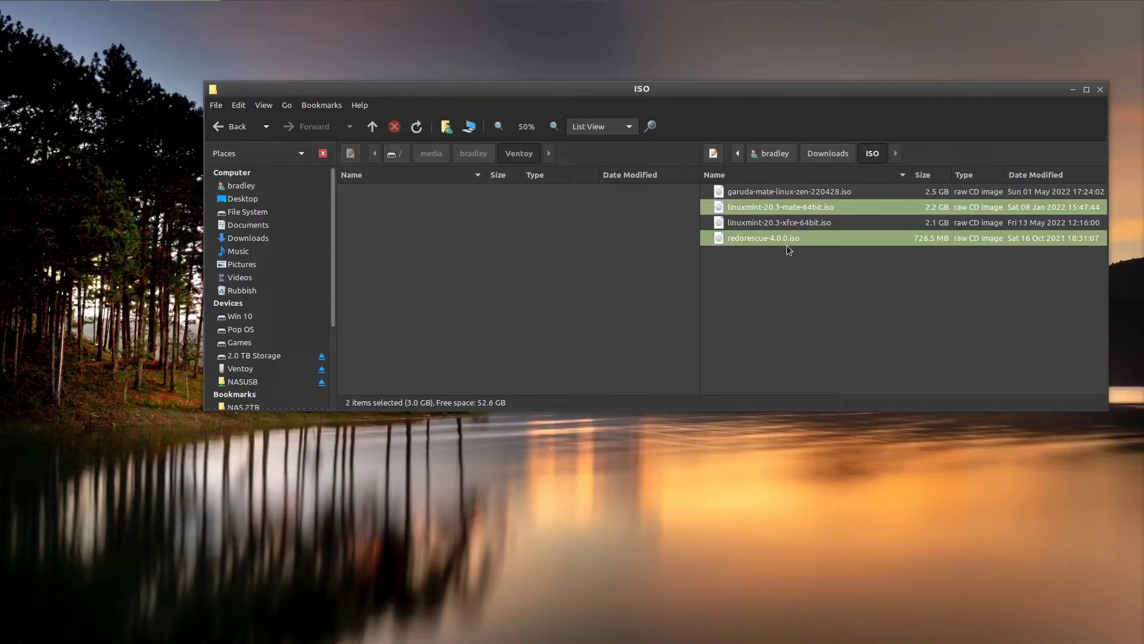
{"action": "left_click_drag", "start_coordinate": [770, 240], "coordinate": [465, 272]}
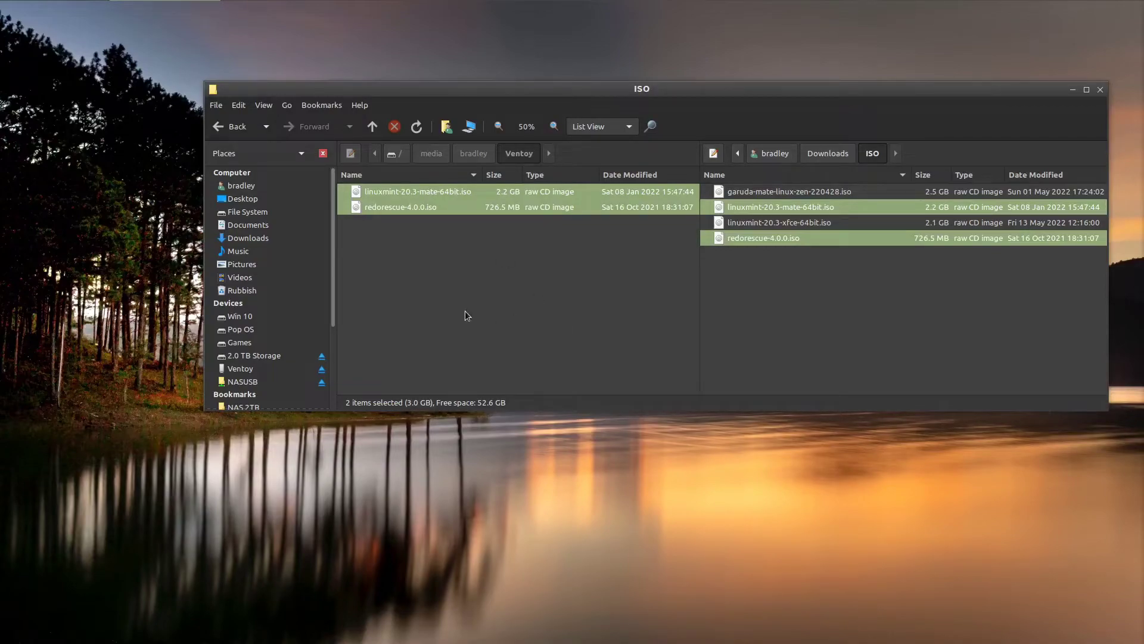
Clear the file selection in the Ventoy pane
{"action": "left_click", "coordinate": [456, 309]}
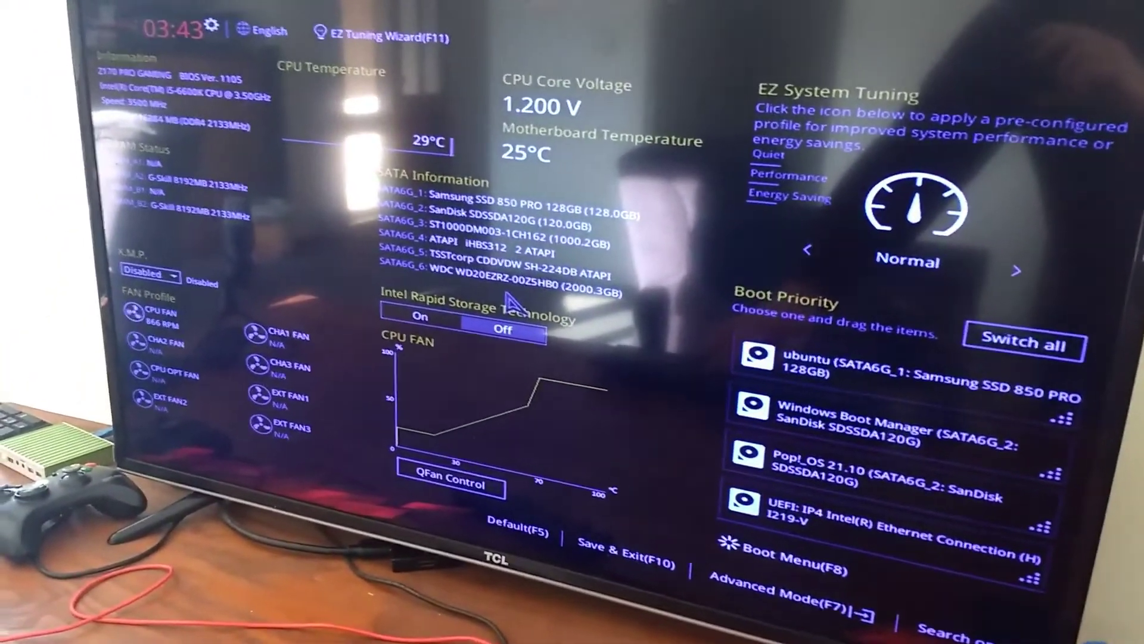
From the F8 boot menu, boot the PC from UEFI: SanDisk, Partition 2
{"action": "key", "text": "F8"}
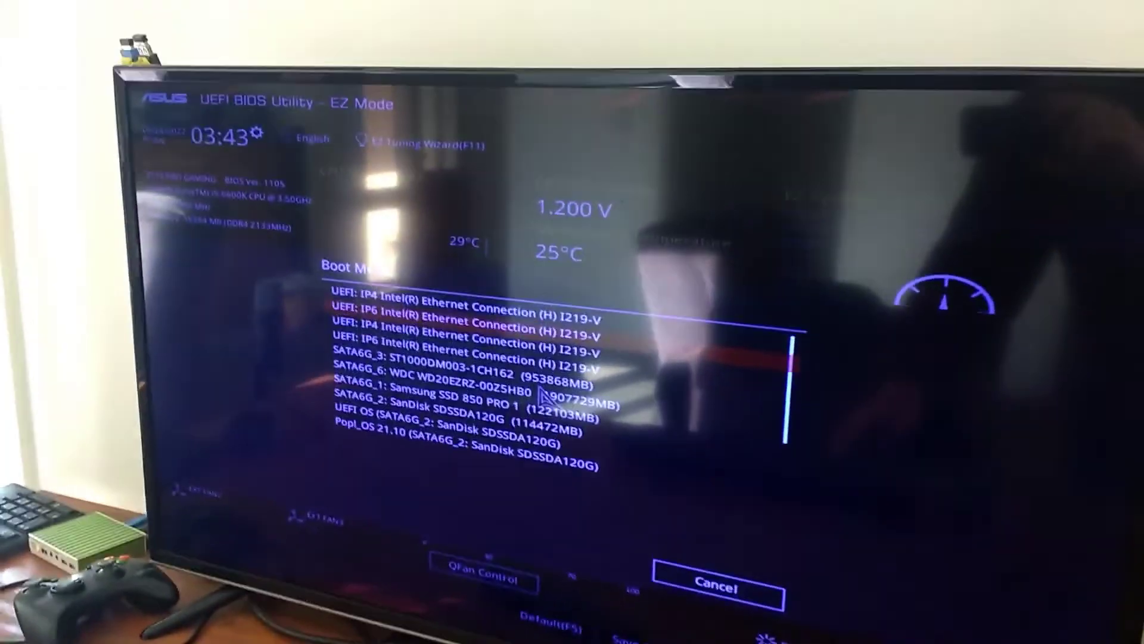
{"action": "scroll", "coordinate": [525, 292], "scroll_direction": "down", "scroll_amount": 5}
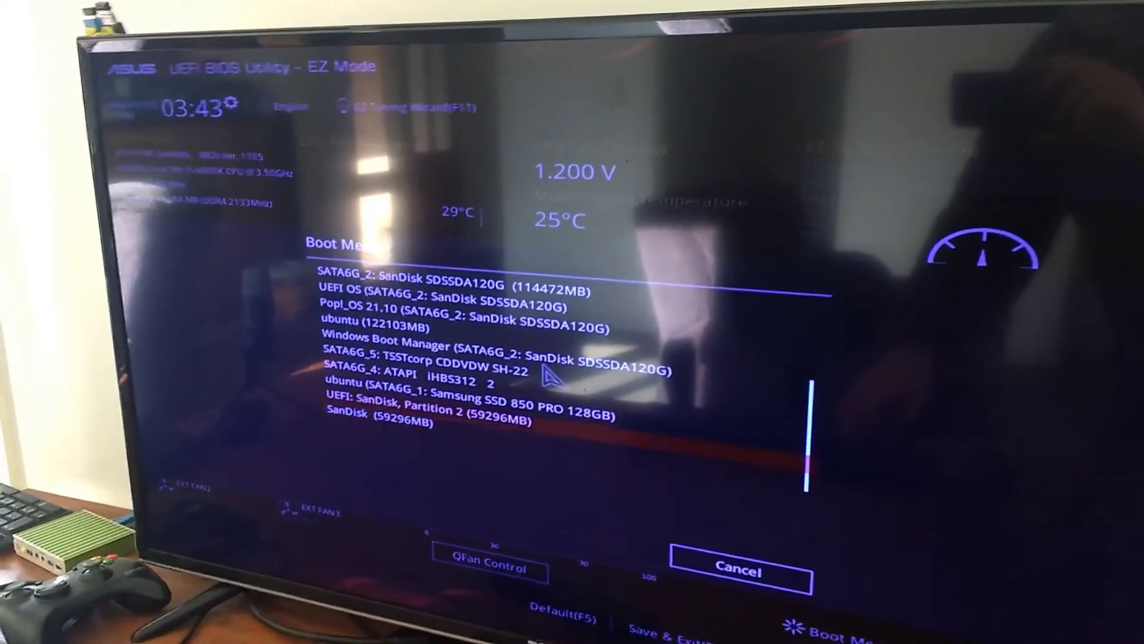
{"action": "key", "text": "Return"}
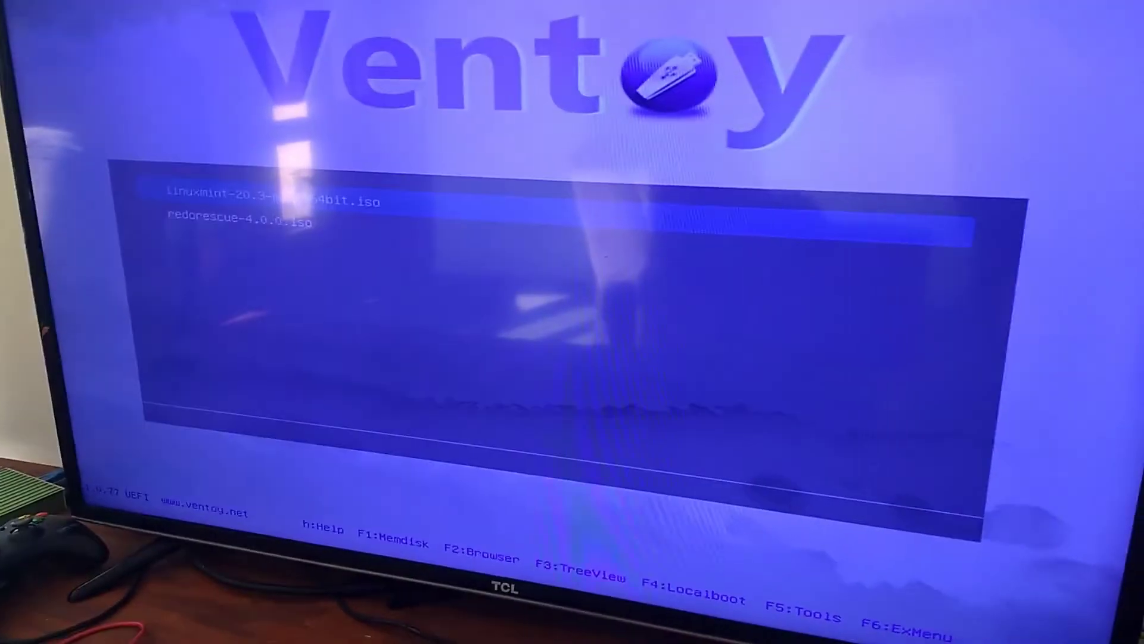
Move the Ventoy menu highlight between linuxmint and redorescue, ending on redorescue-4.0.0.iso
{"action": "key", "text": "Down"}
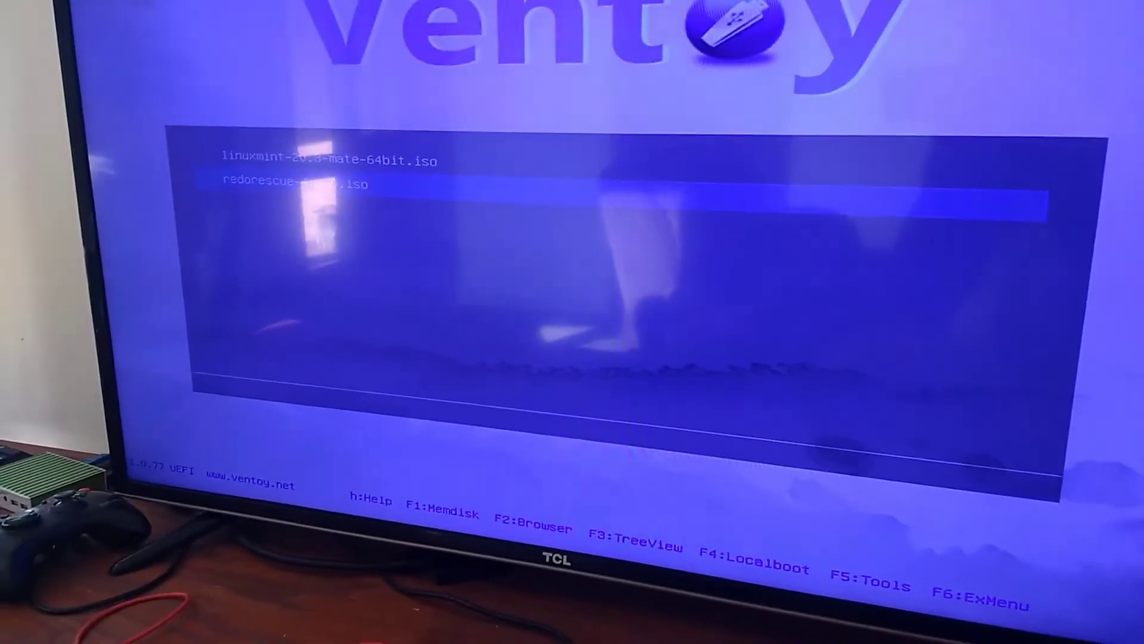
{"action": "key", "text": "Up"}
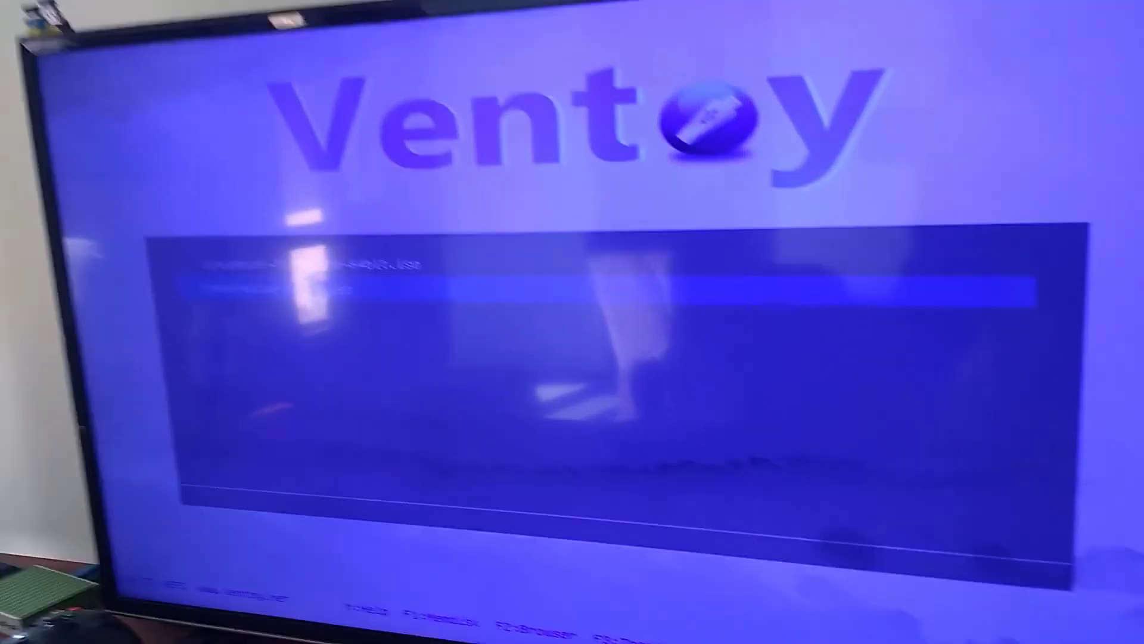
{"action": "key", "text": "Down"}
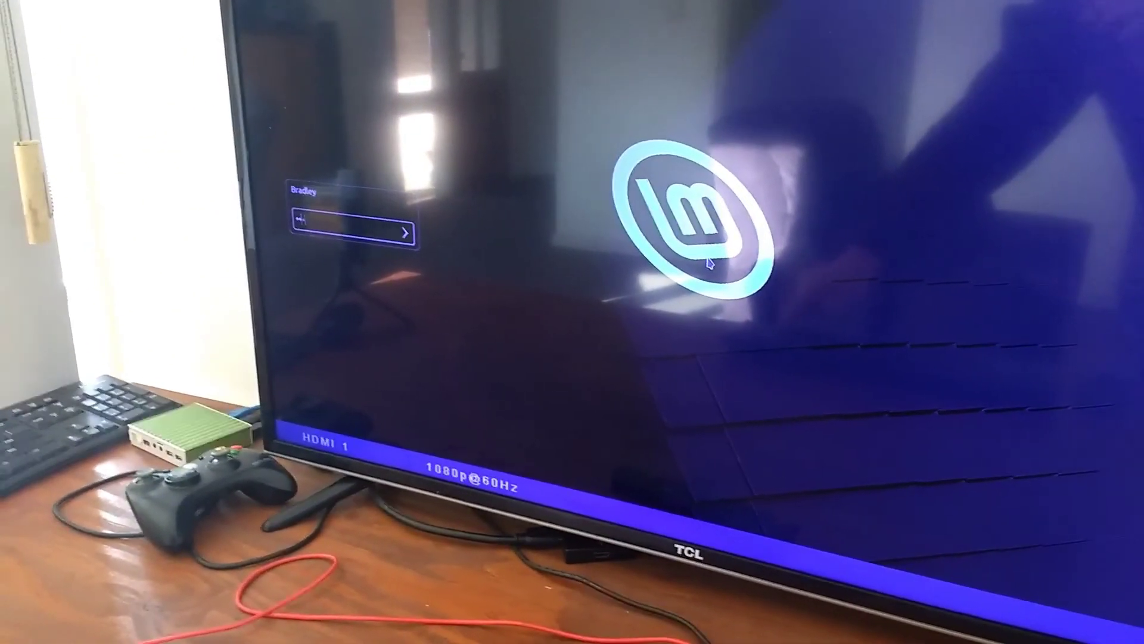
Enter the account password at the Linux Mint login screen
{"action": "type", "text": "••••••"}
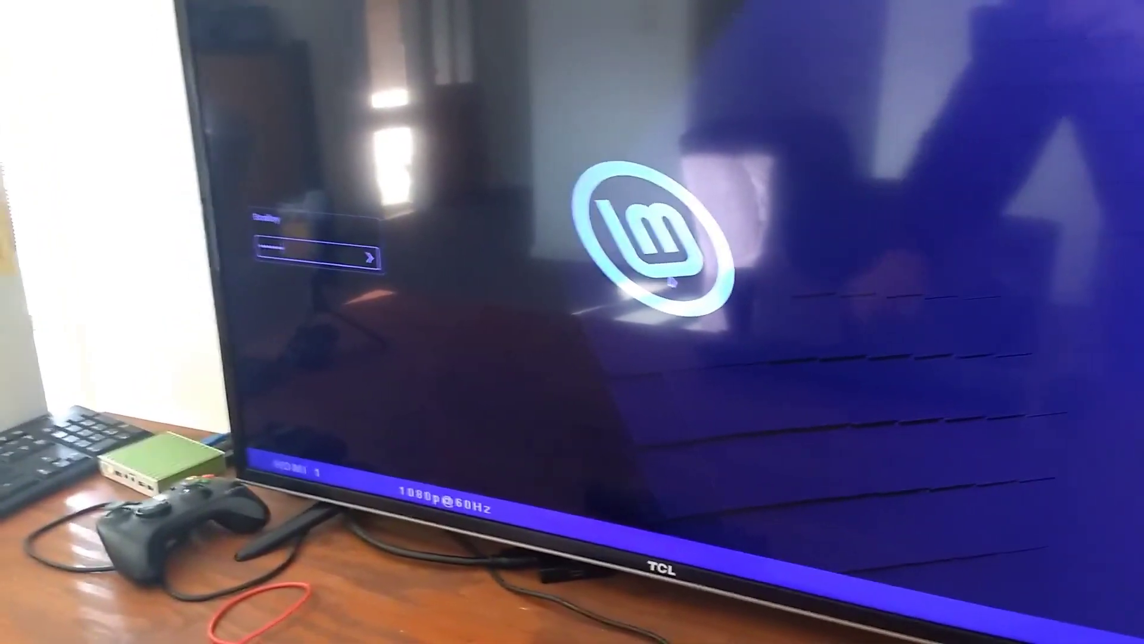